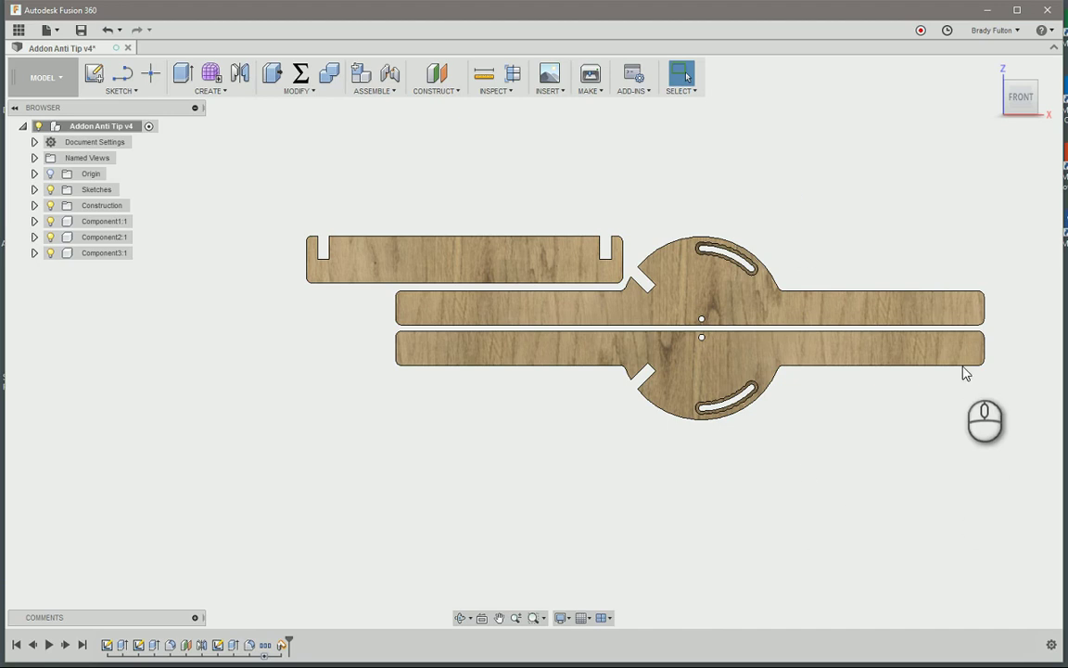
- Open the MODEL workspace dropdown in the Addon Anti Tip v4 design
click(53, 79)
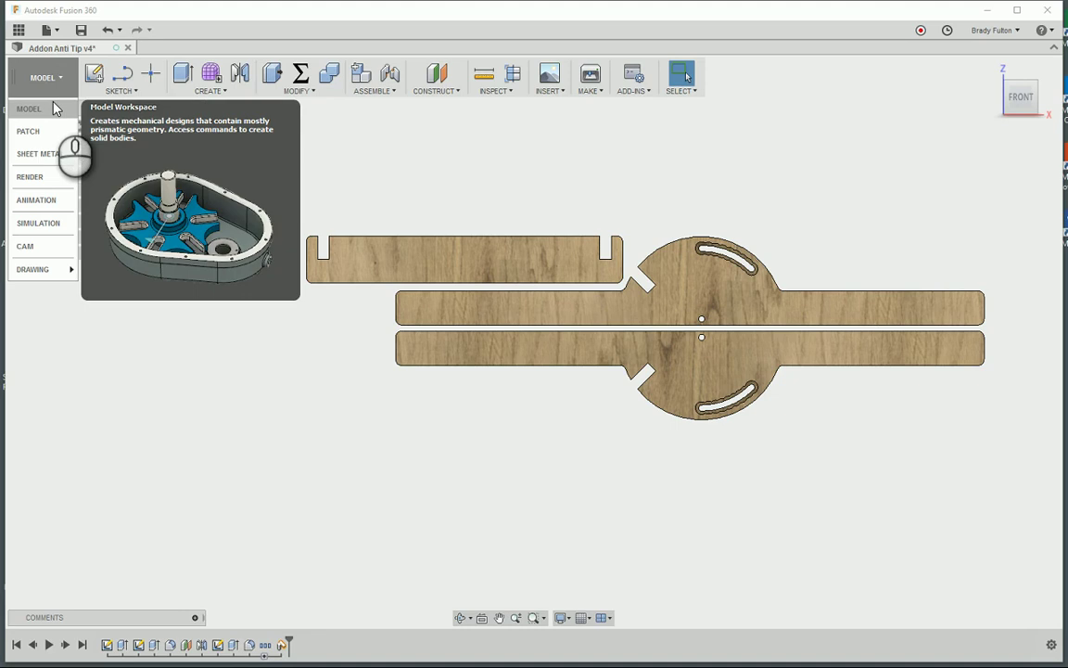
- Switch to the CAM workspace and show the TIS Kit setup's stock and operations
click(38, 246)
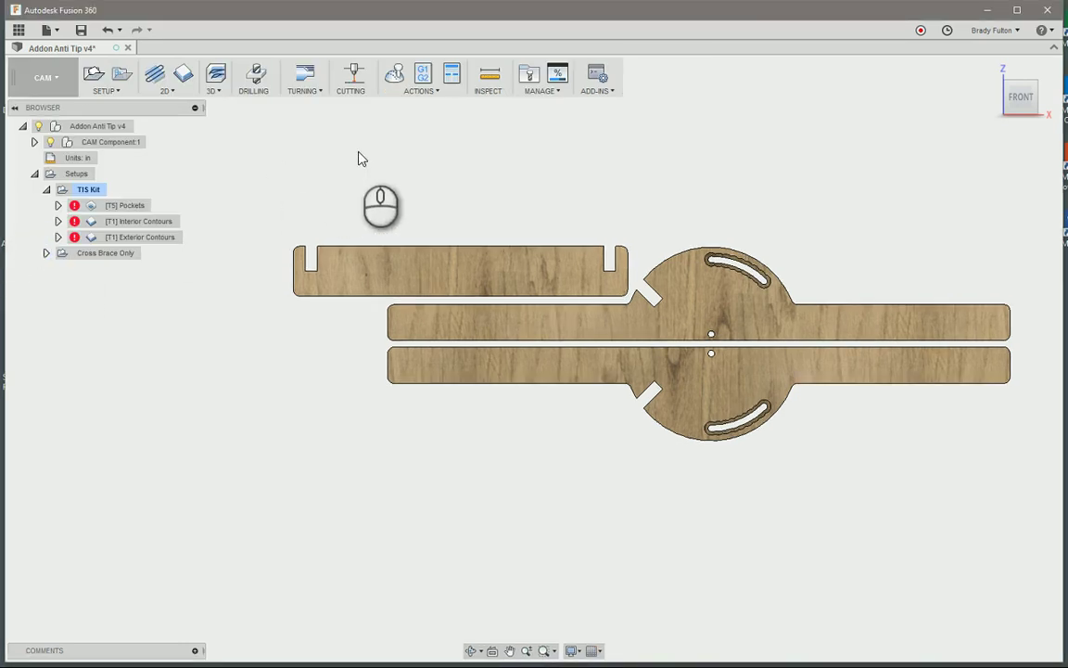
click(47, 189)
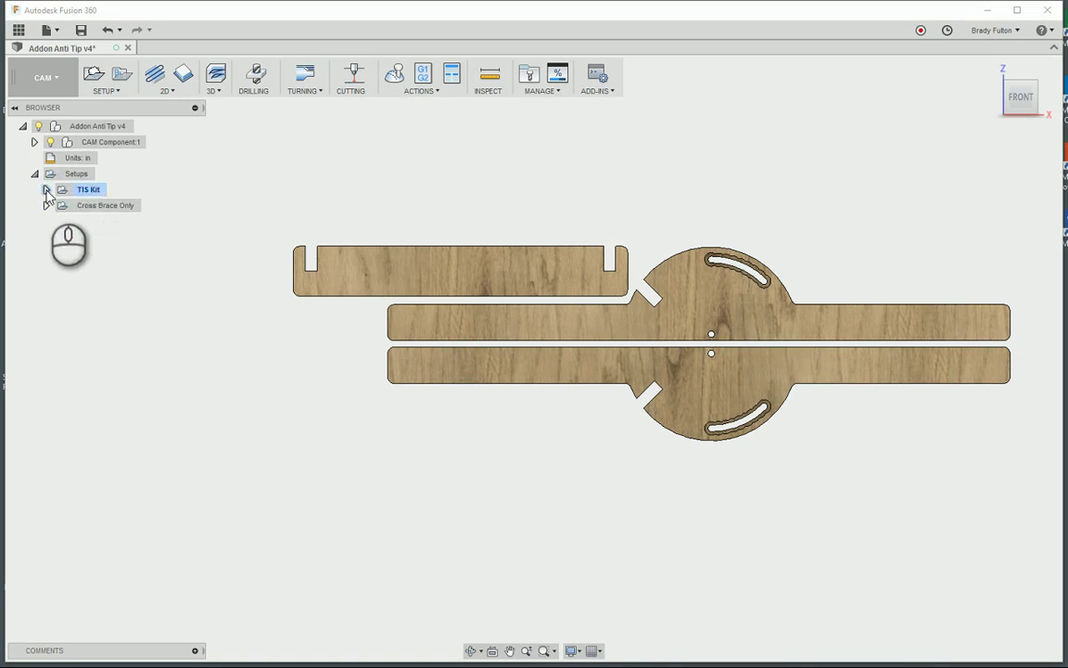
click(85, 190)
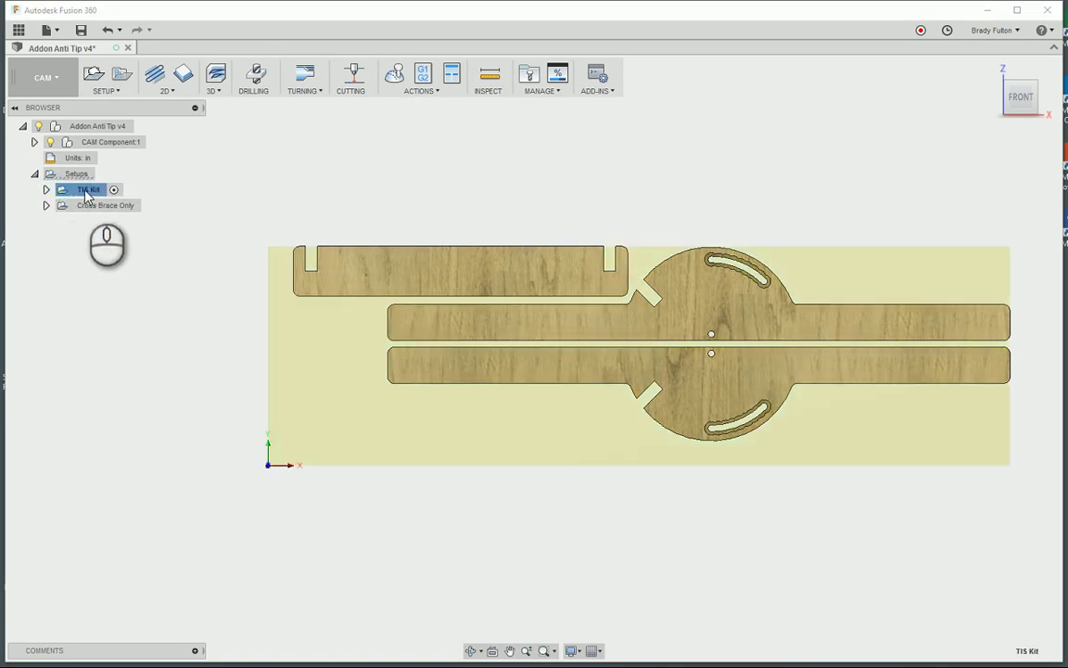
click(46, 189)
- Preview the Pockets, Interior Contours and Exterior Contours toolpaths, regenerating Exterior Contours
click(112, 205)
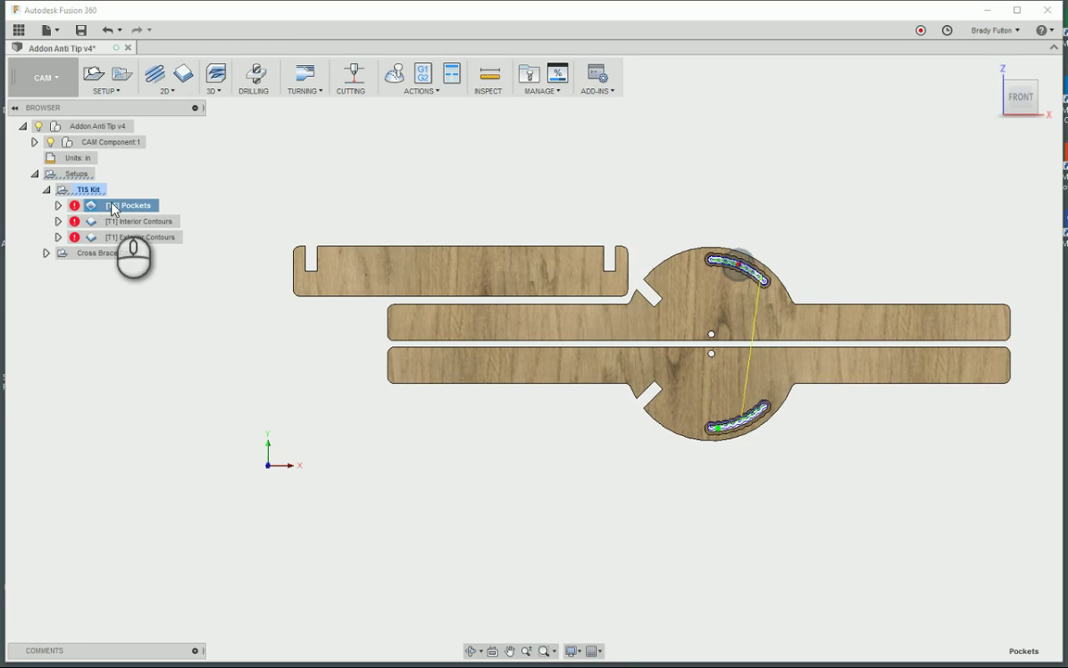
click(128, 222)
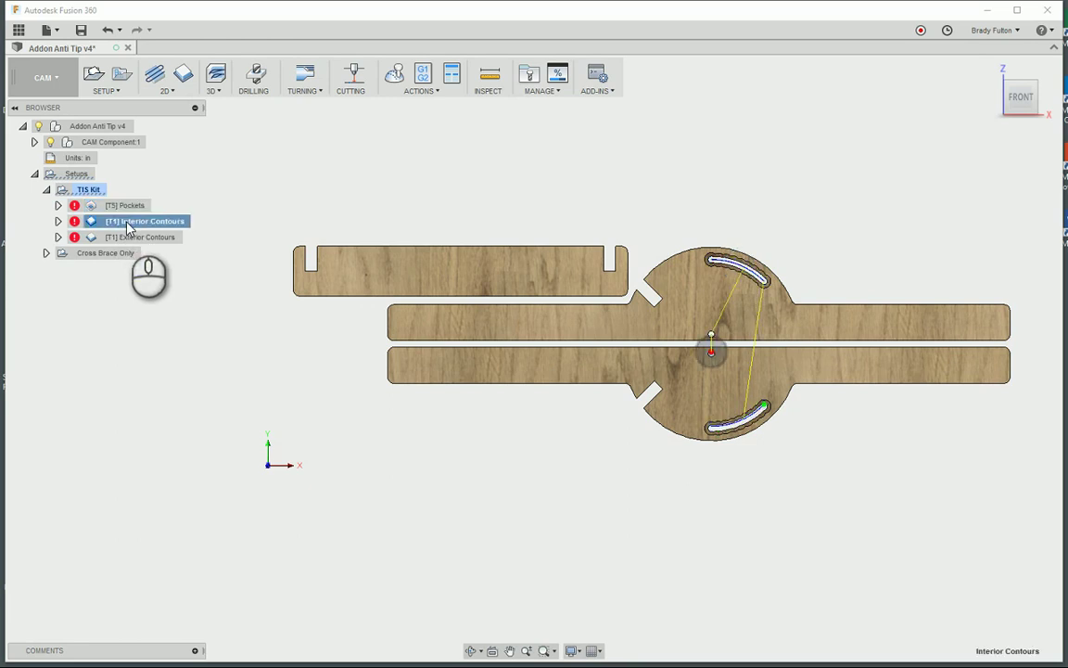
click(131, 238)
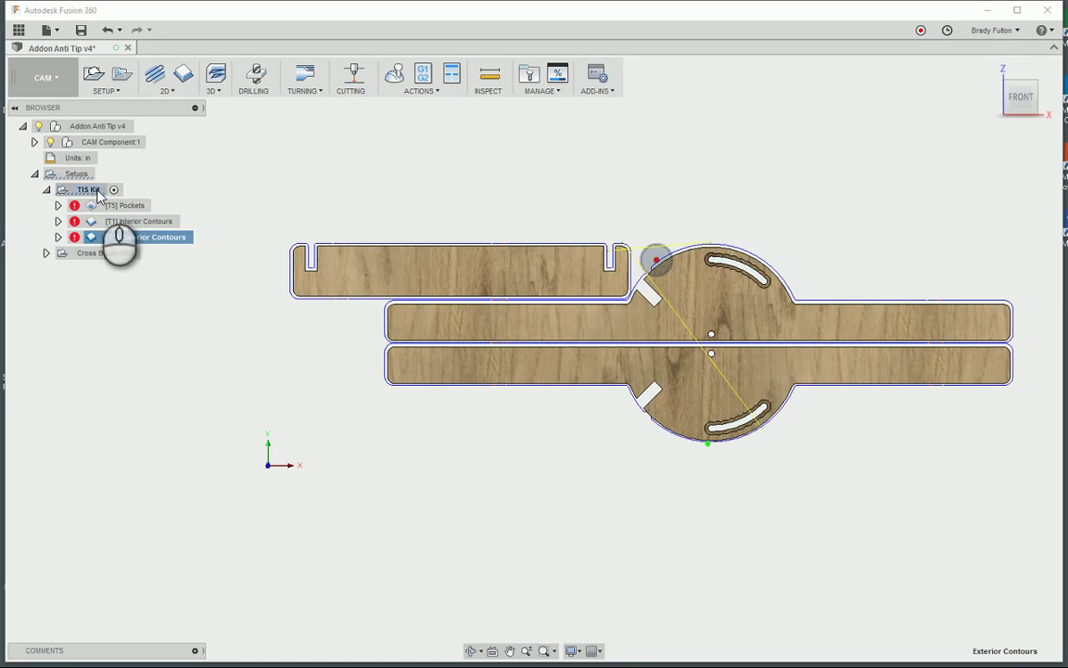
key(ctrl+g)
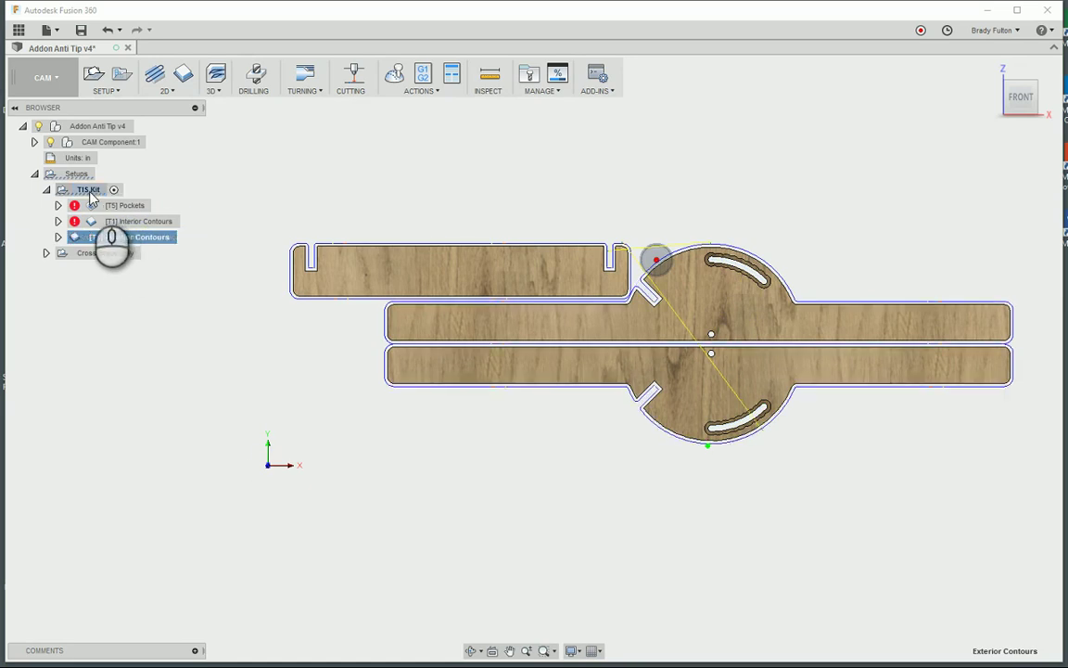
- Regenerate all Pockets, Interior Contours and Exterior Contours toolpaths in TIS Kit
click(88, 191)
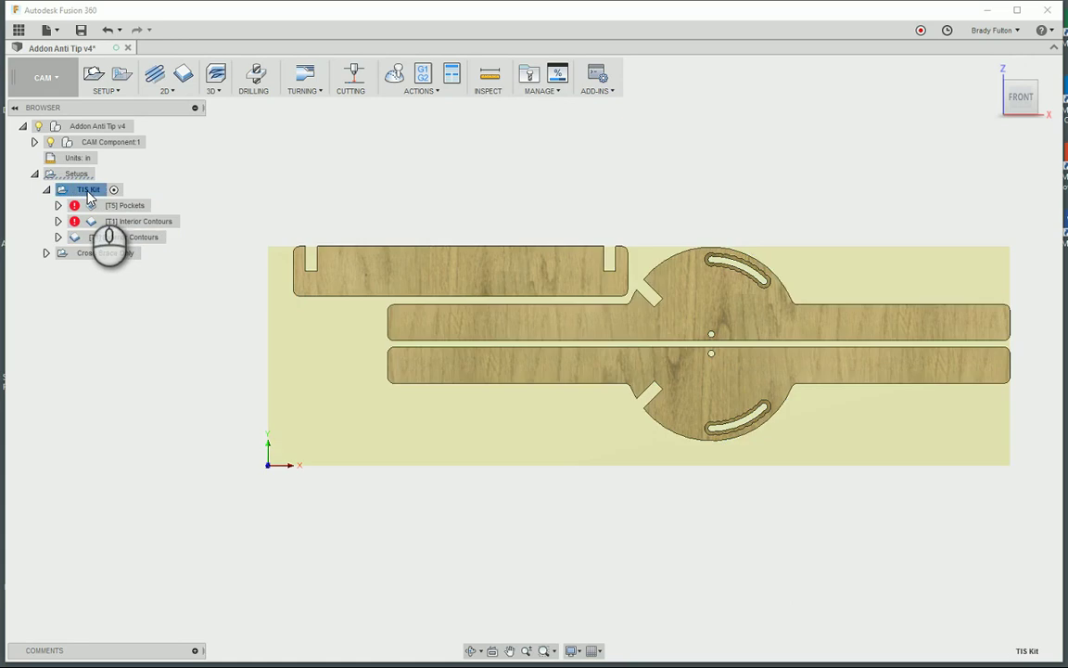
key(ctrl+g)
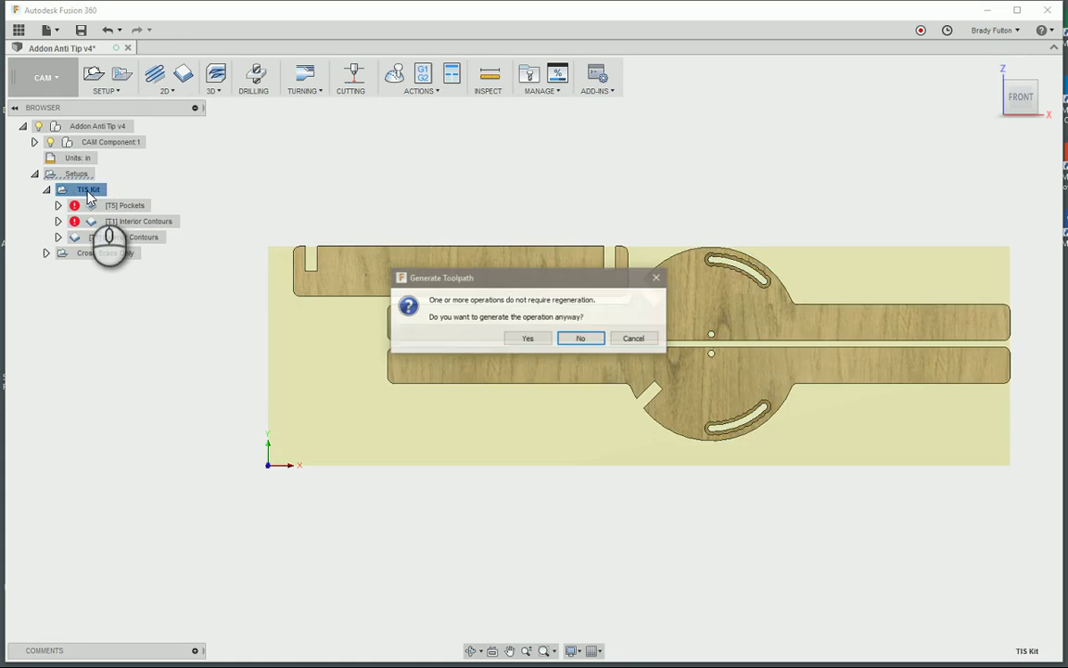
click(527, 339)
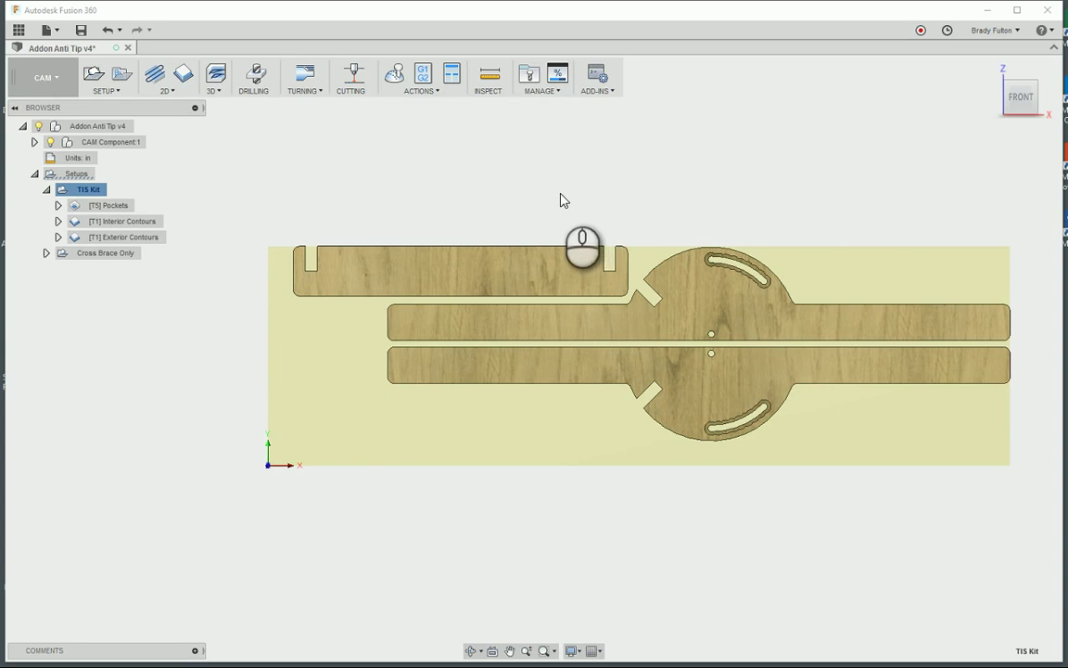
click(560, 198)
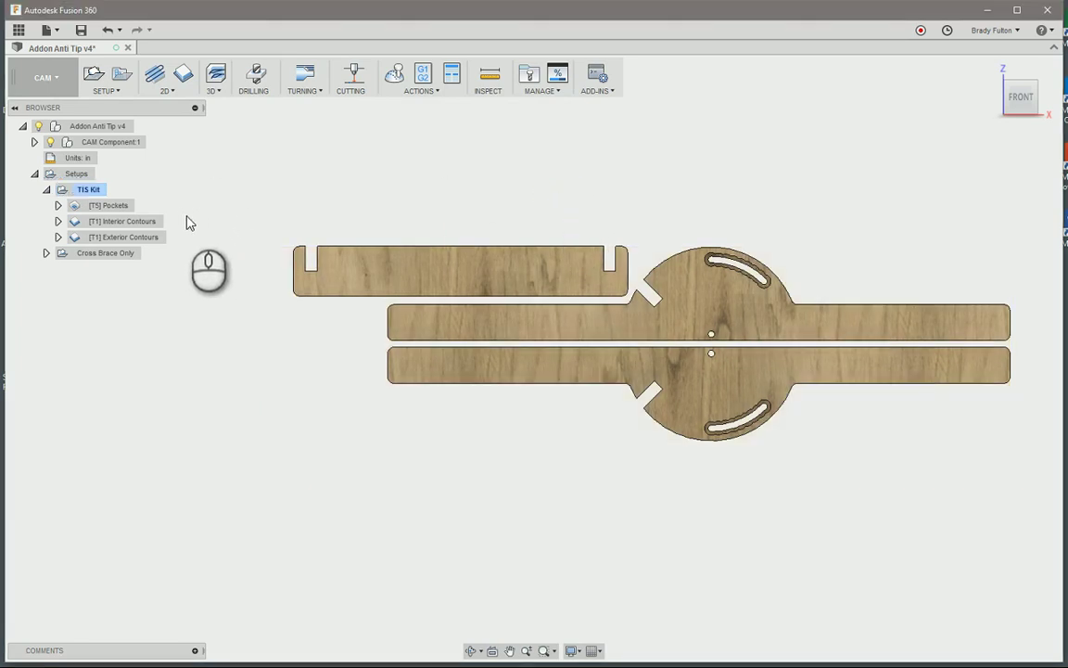
click(239, 228)
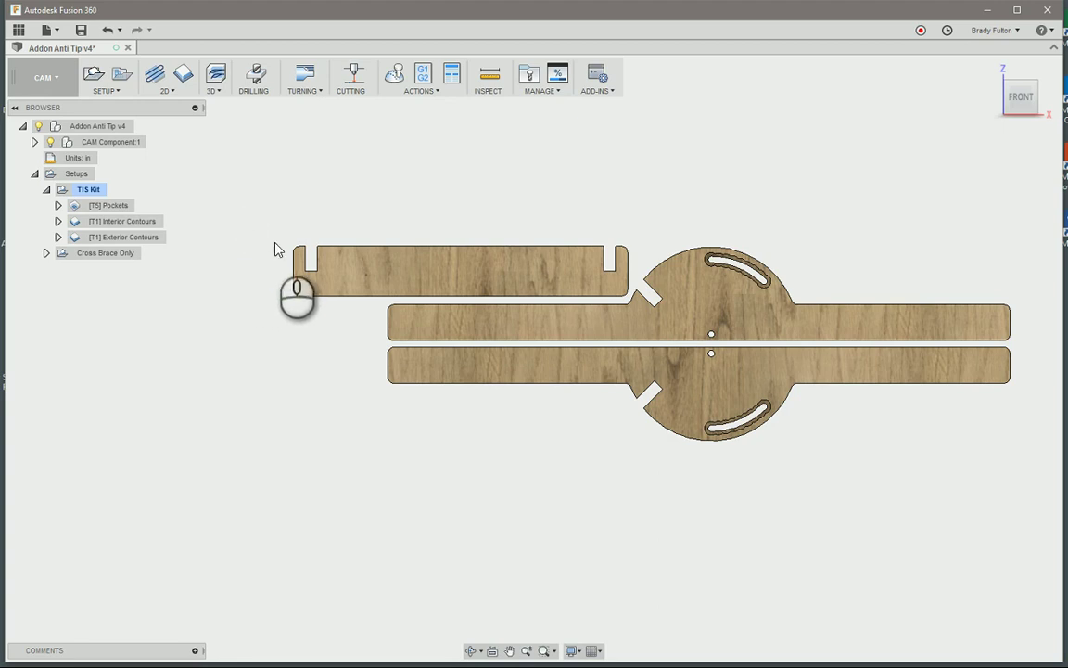
- From TIS Kit's Post Process dialog, launch the Online Post Library via configuration setup
right_click(92, 192)
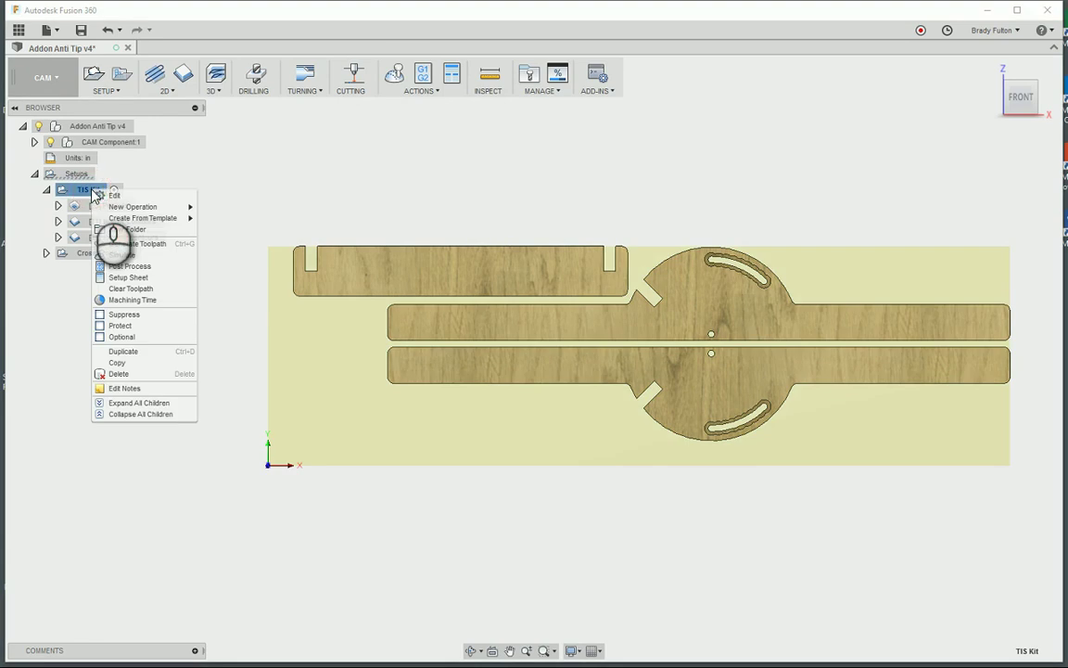
click(130, 266)
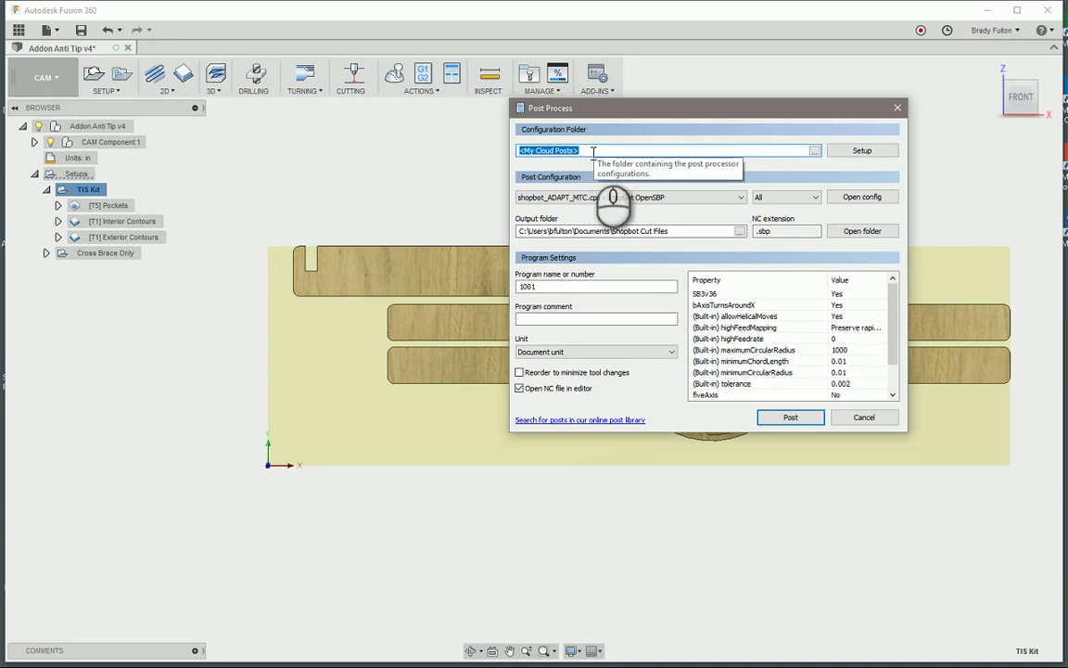
click(816, 152)
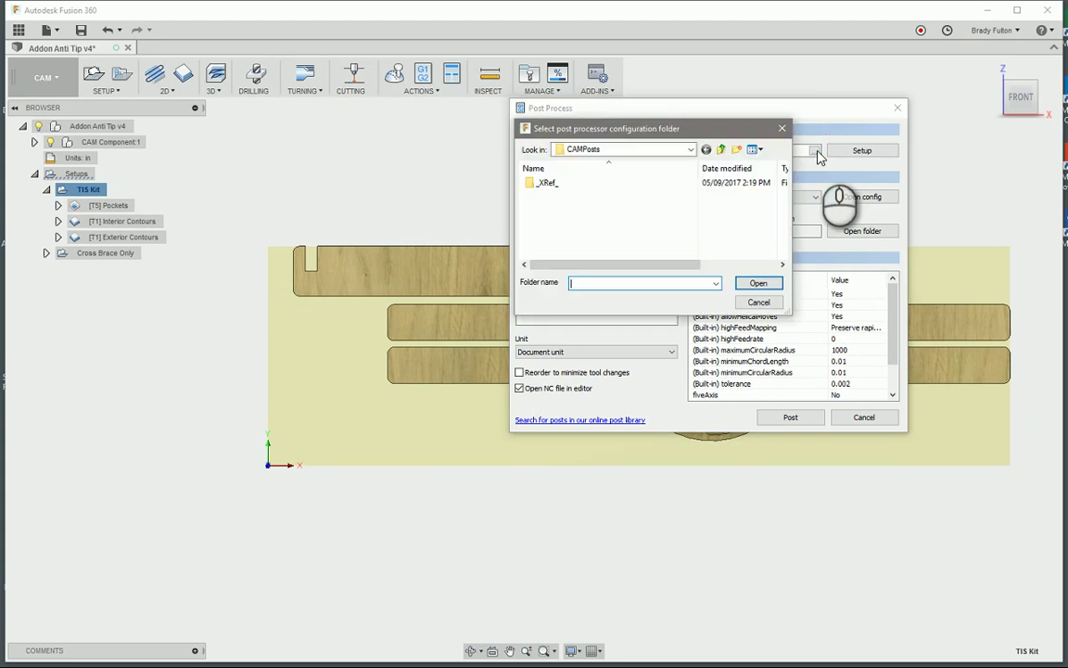
key(Escape)
click(861, 151)
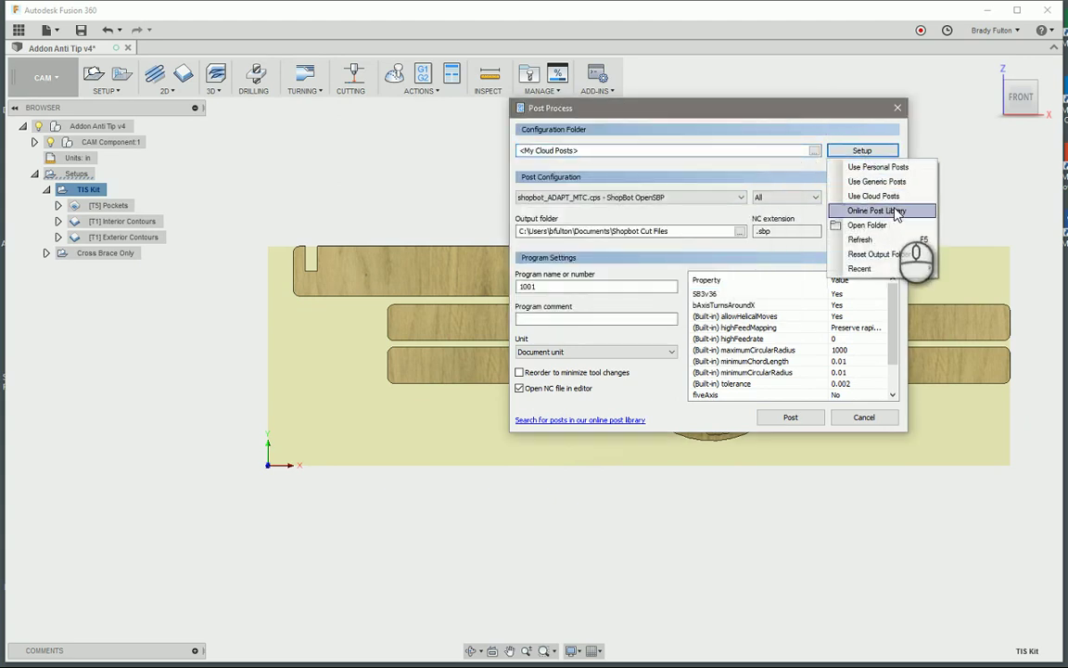
click(871, 210)
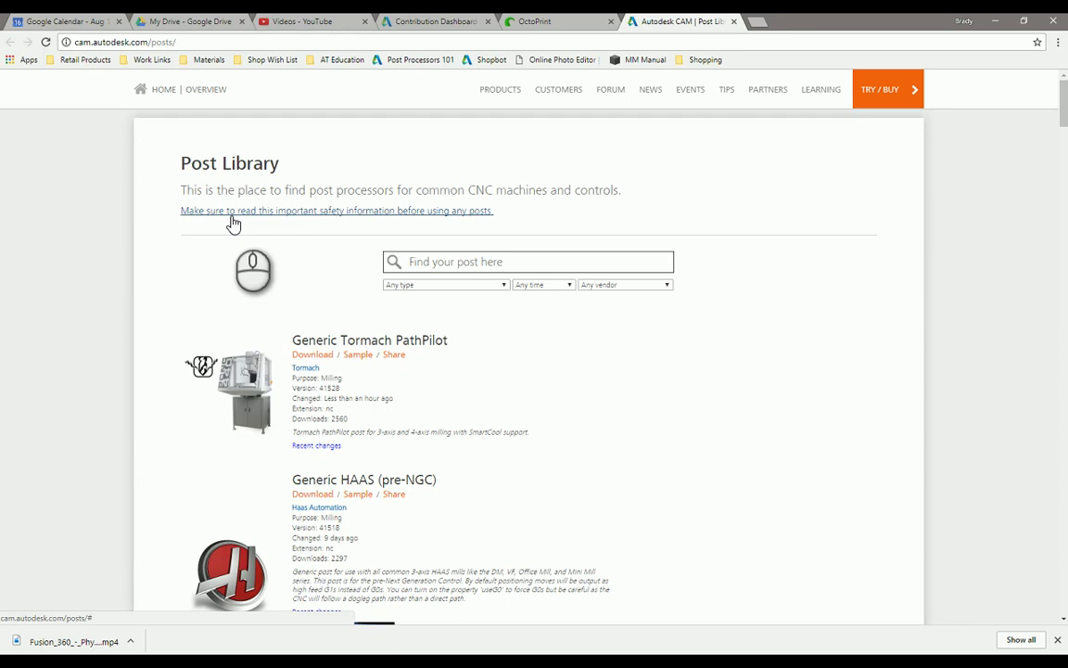
- Search the post library for 'shop' and download the ShopBot OpenSBP post as shopbot (1).cps
click(475, 263)
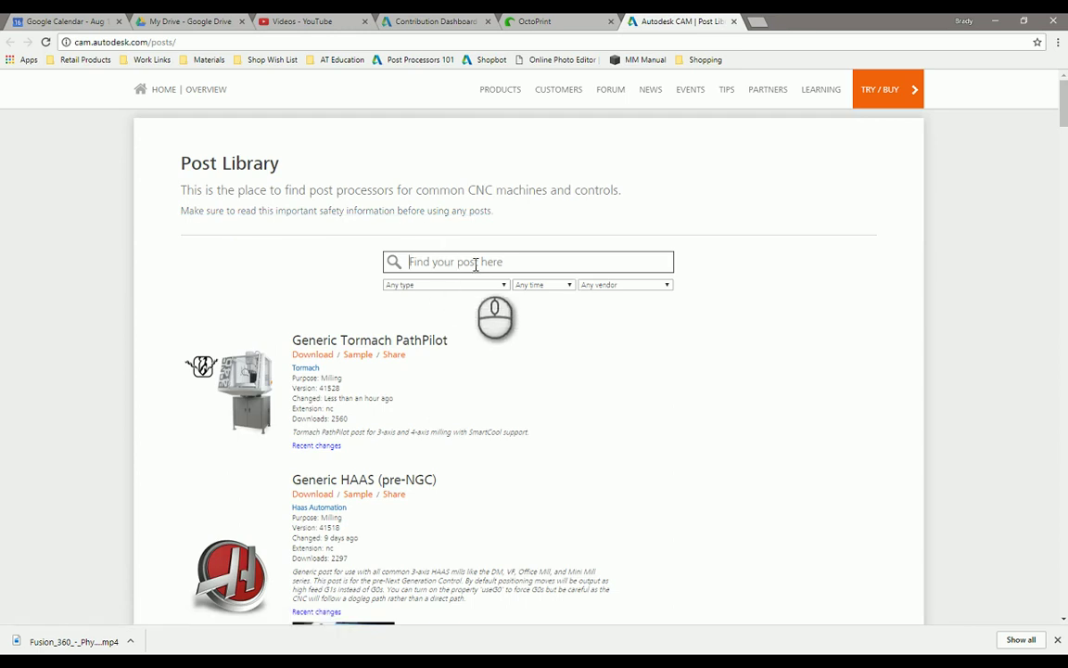
text(shopbot)
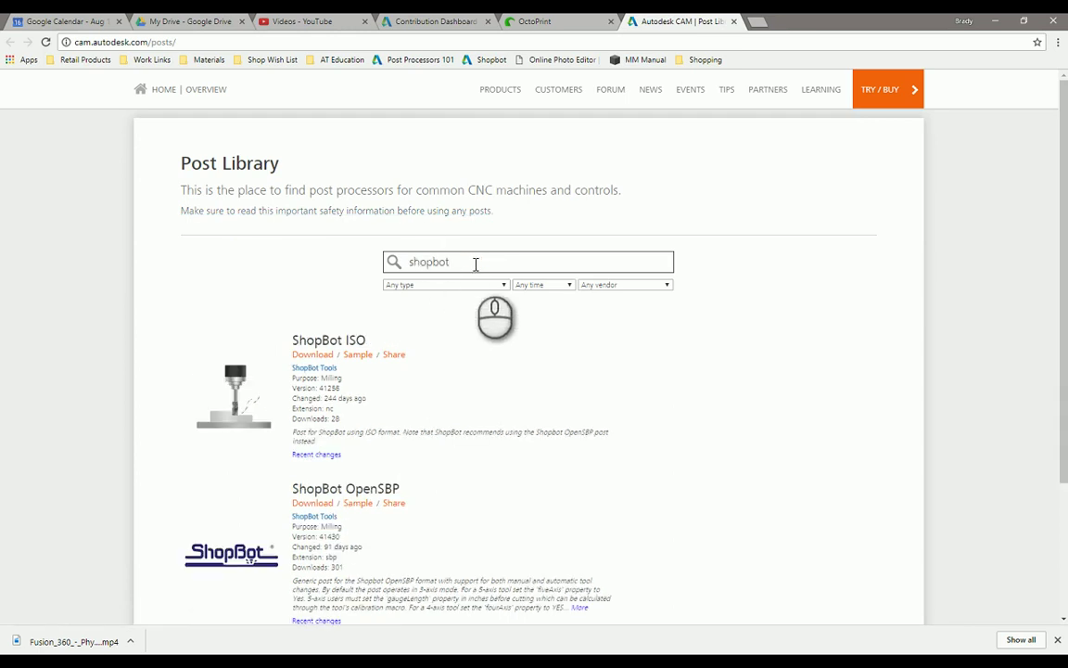
scroll(677, 370, down, 3)
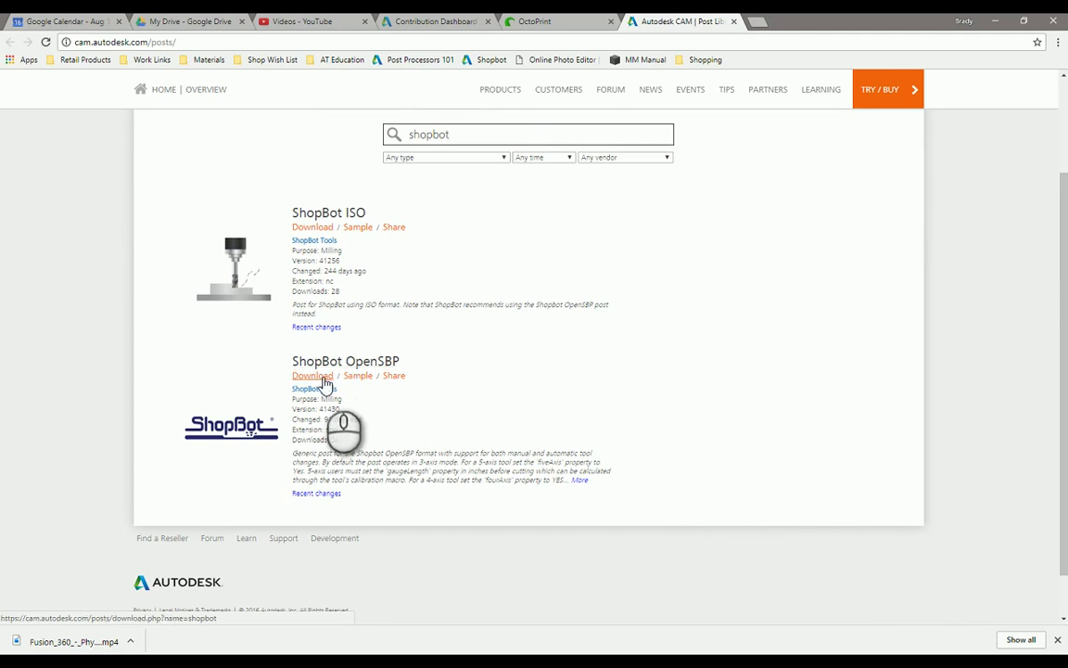
click(323, 381)
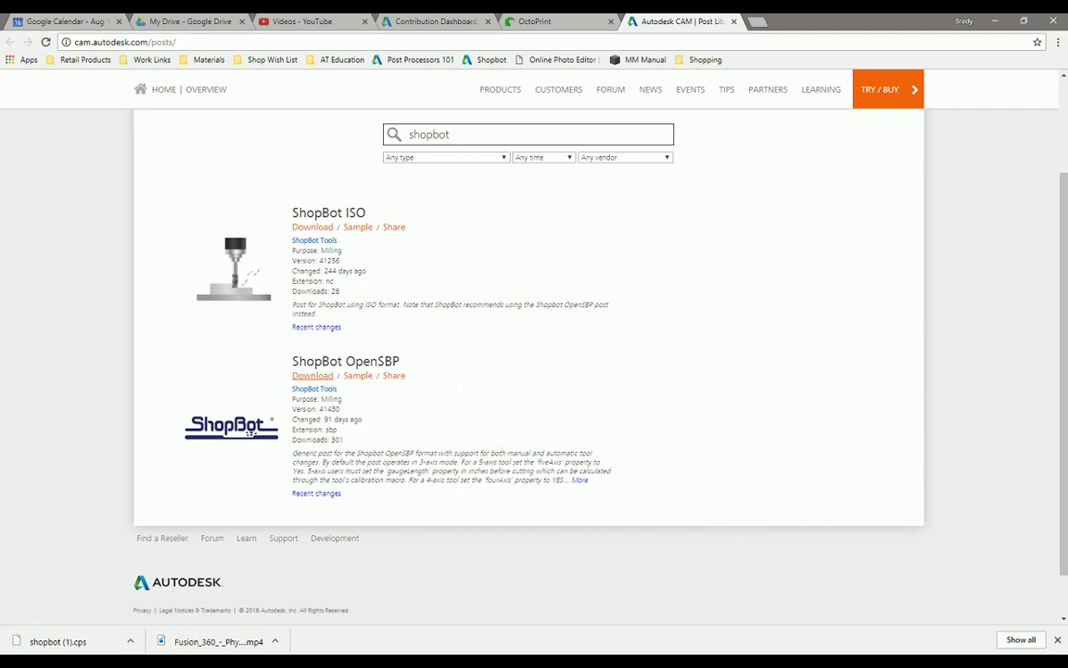
click(130, 641)
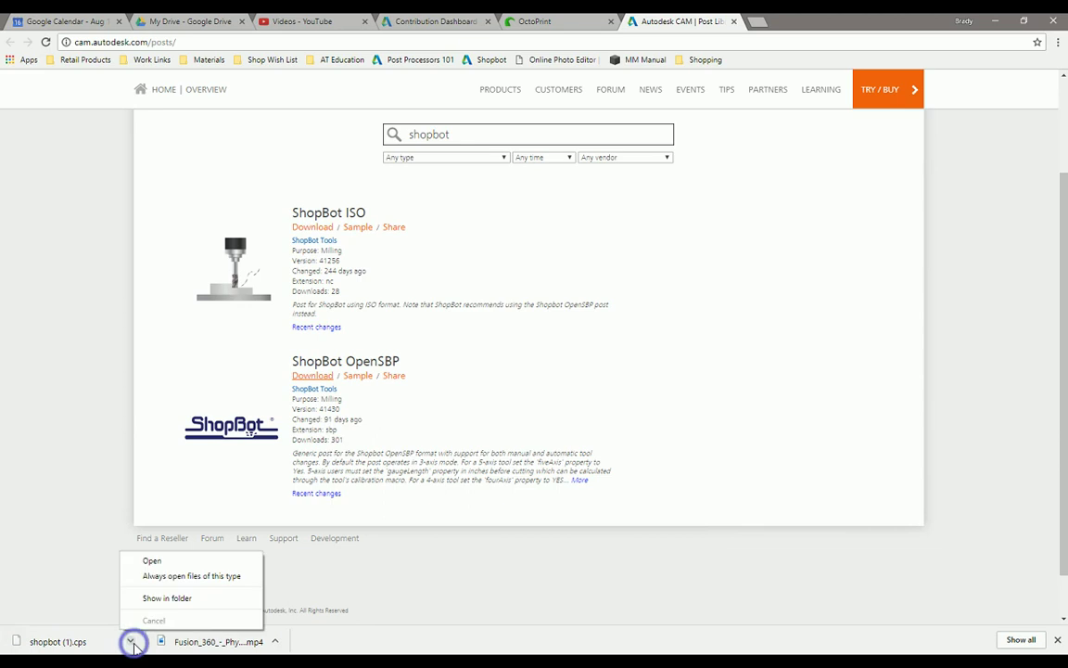
click(179, 603)
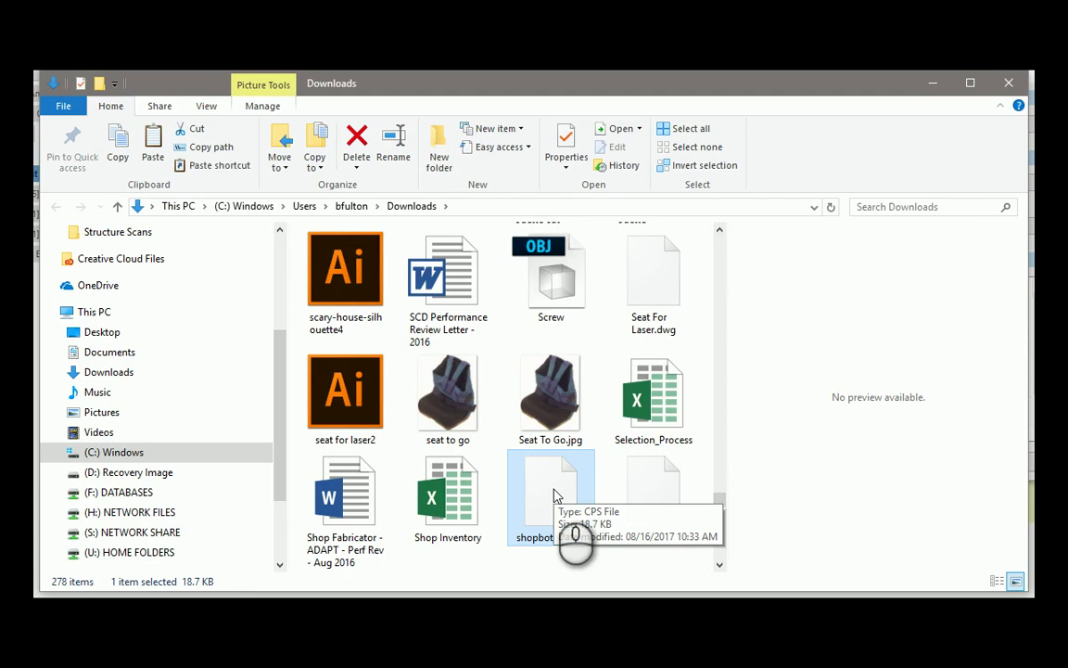
click(1012, 84)
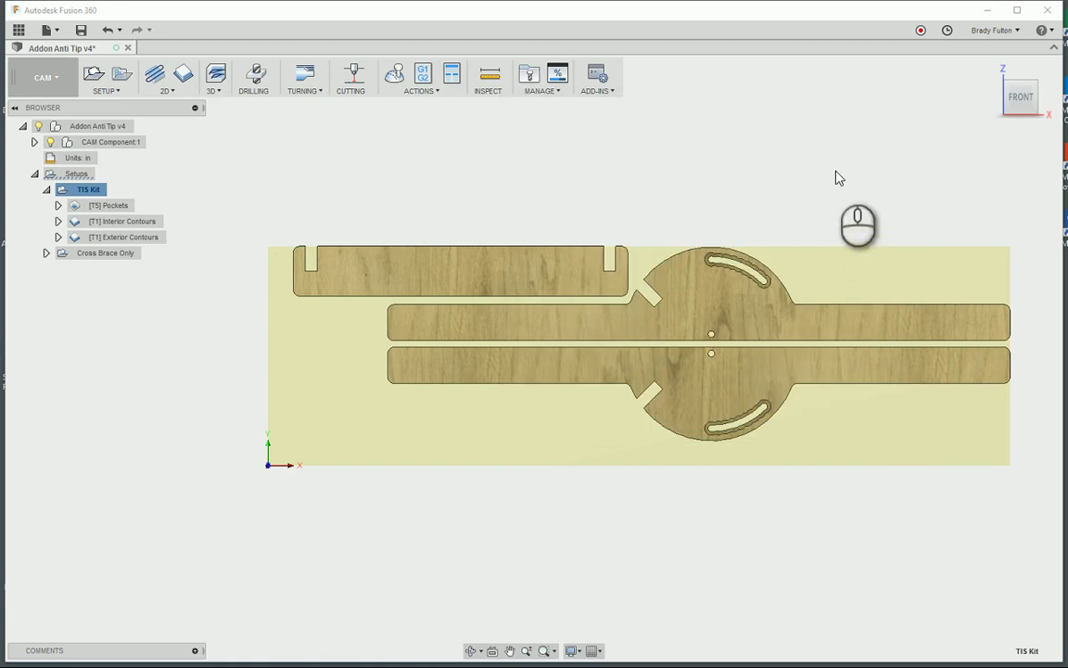
- Navigate the data panel from projects to the Assets library's CAMPosts folder
click(18, 30)
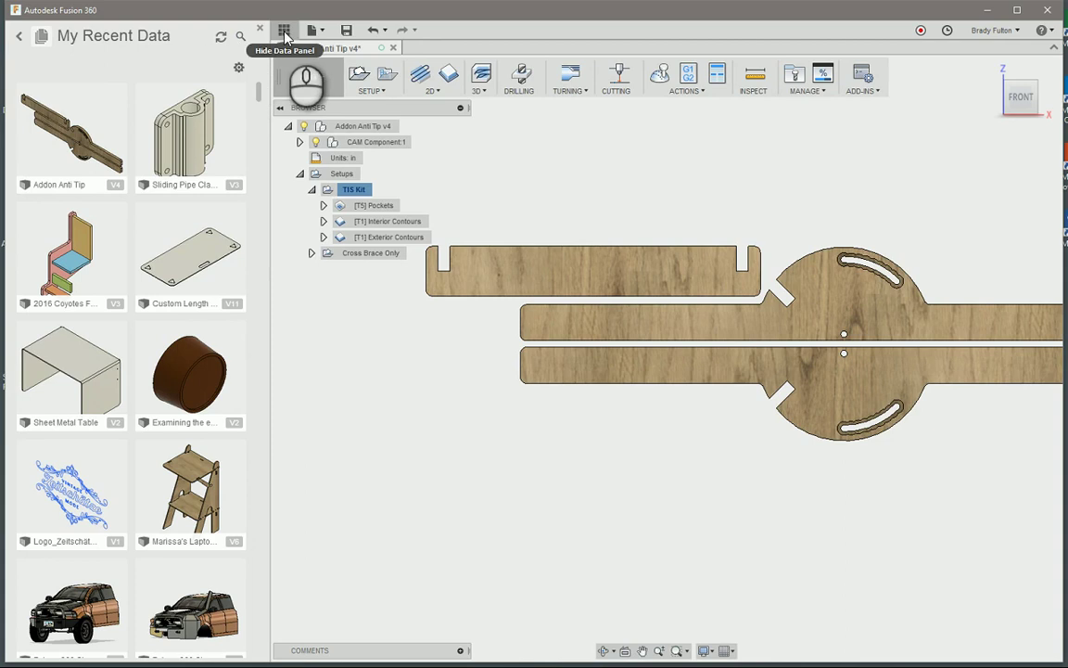
click(19, 38)
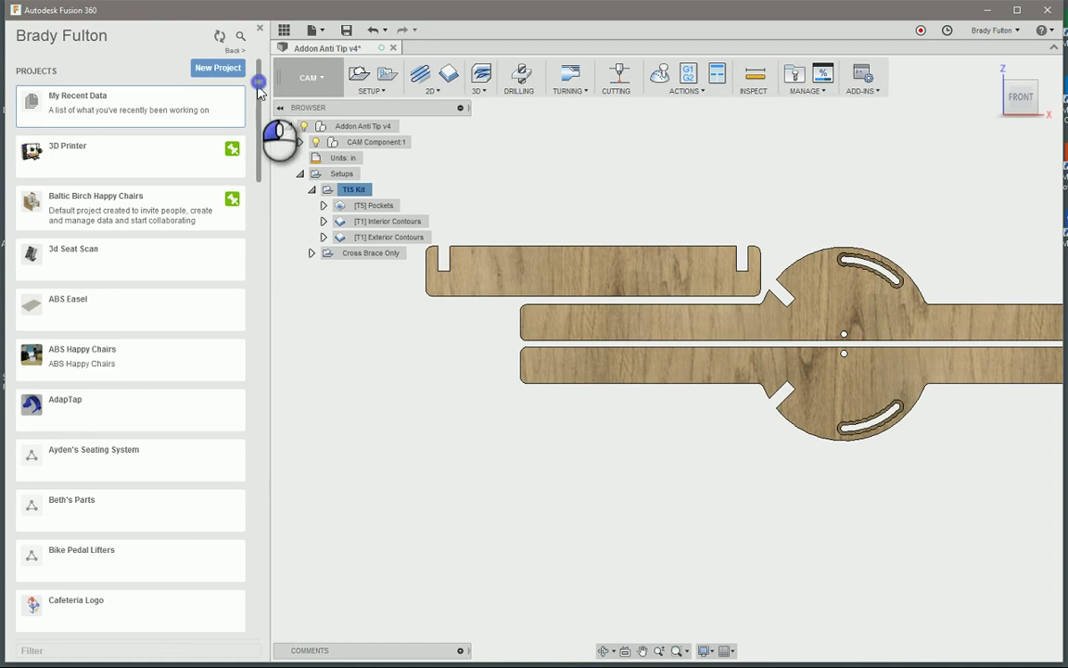
drag(260, 88, 262, 603)
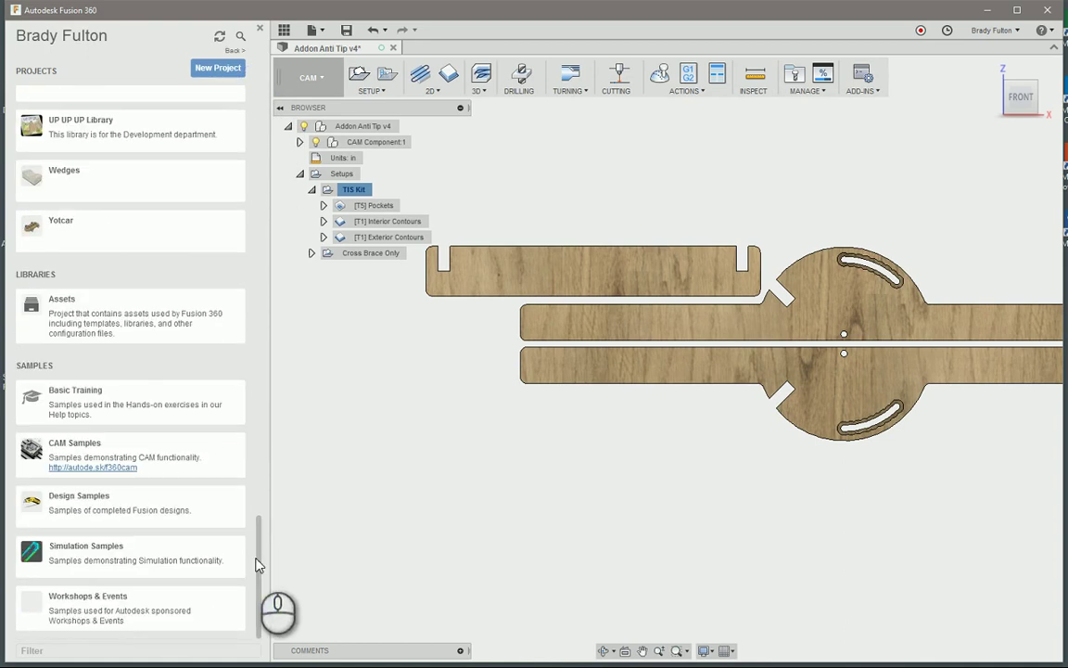
click(124, 322)
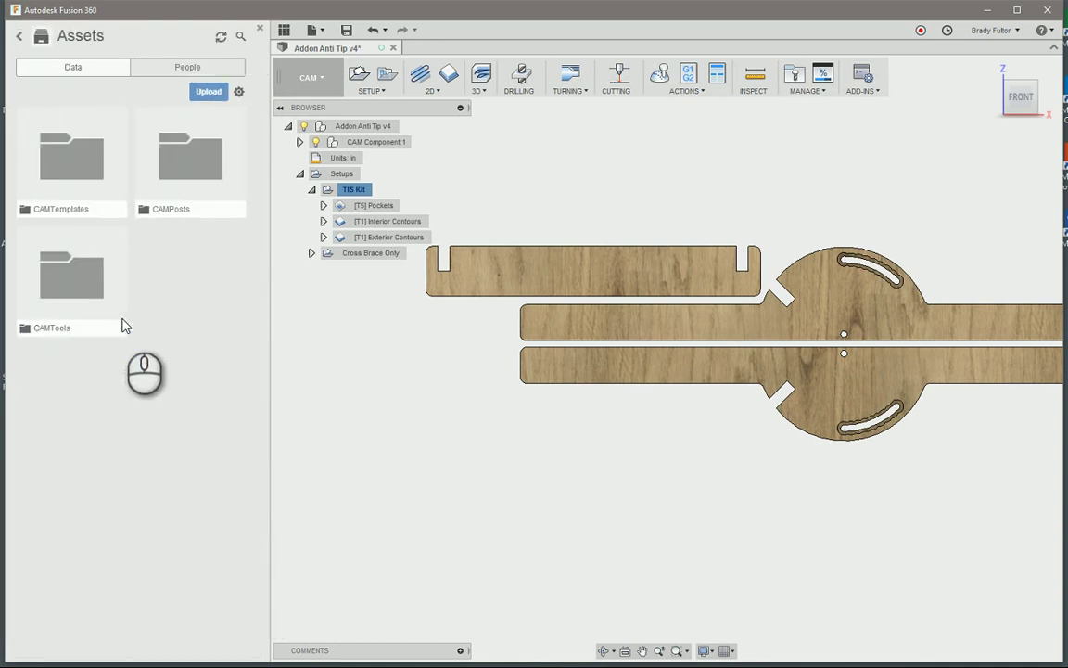
click(191, 155)
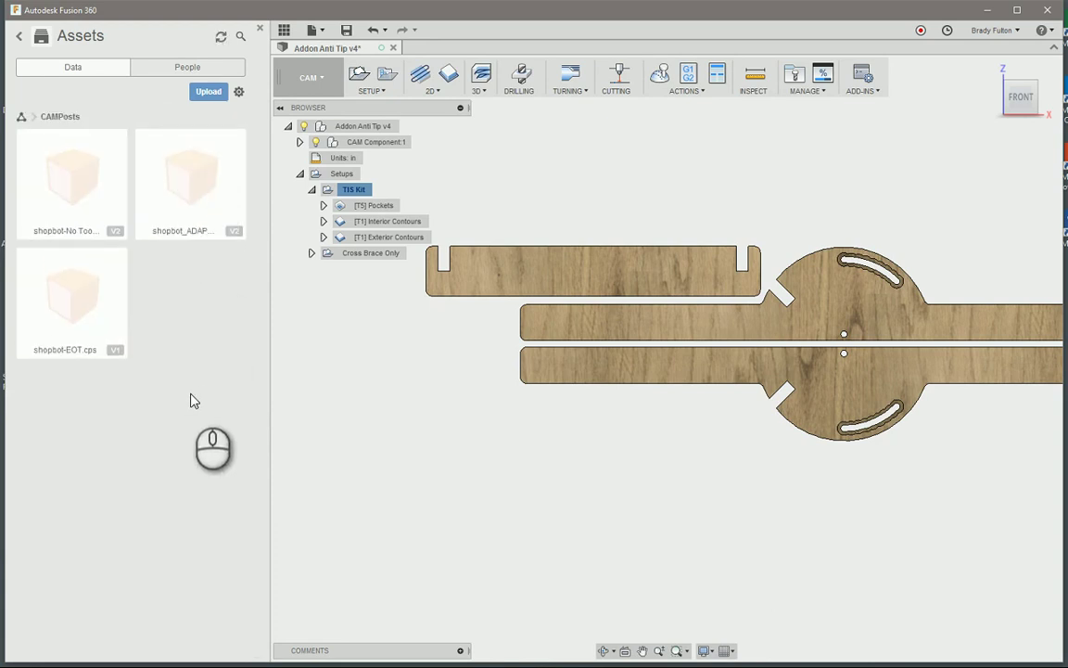
- Add shopbot (1).cps from Downloads, sorted by date, to the CAMPosts upload list
click(209, 91)
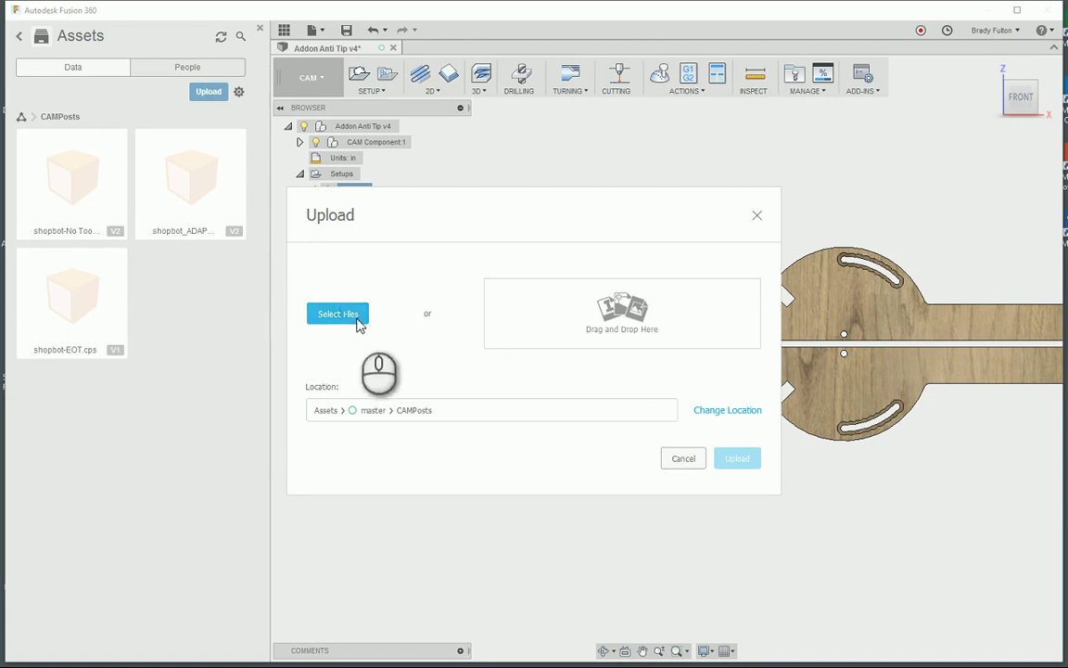
click(358, 319)
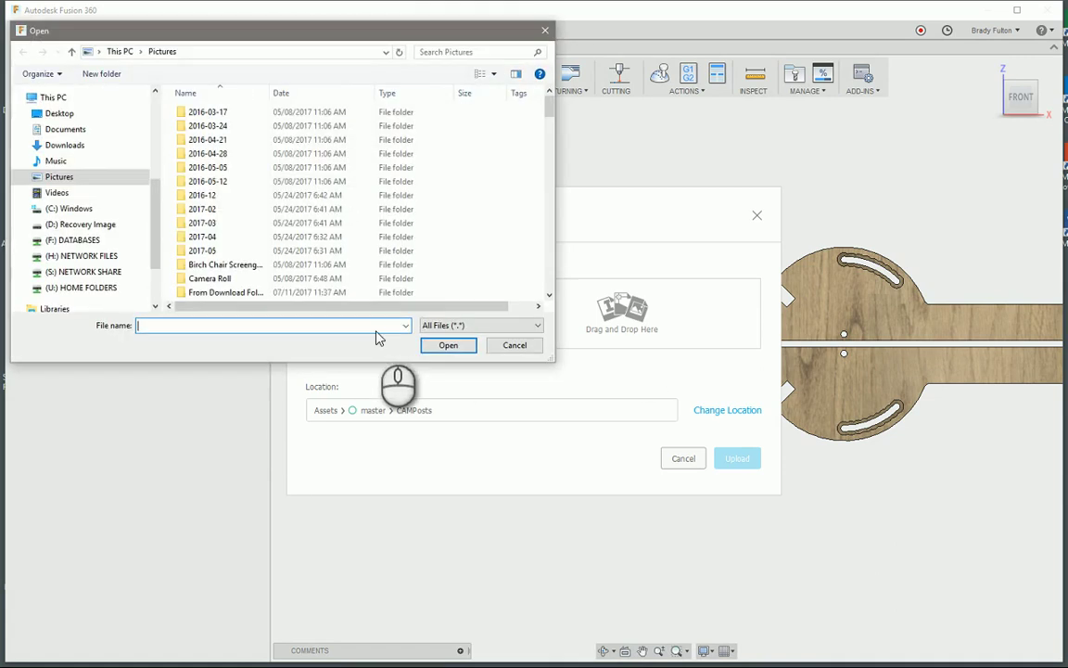
click(67, 144)
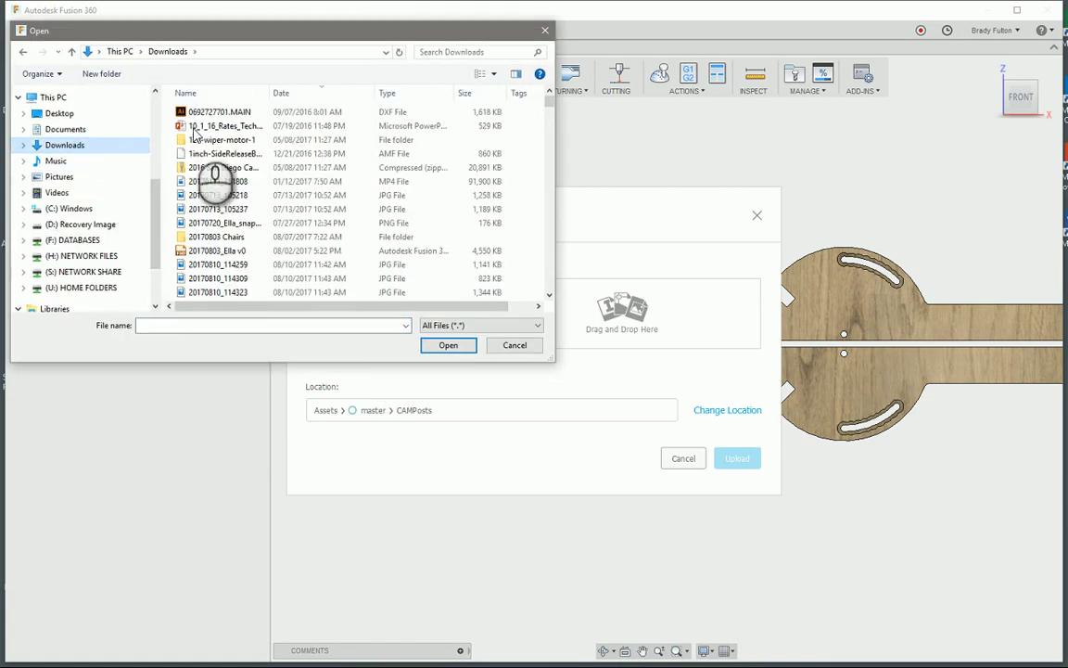
click(316, 96)
scroll(198, 261, down, 6)
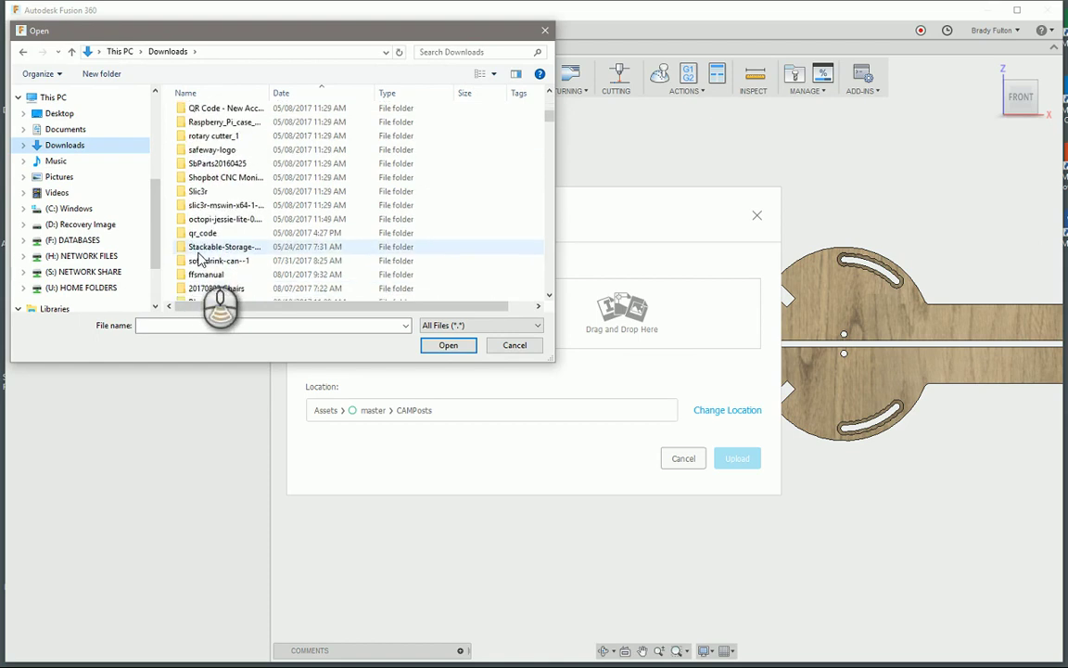
scroll(199, 261, down, 2)
drag(549, 117, 551, 299)
click(219, 293)
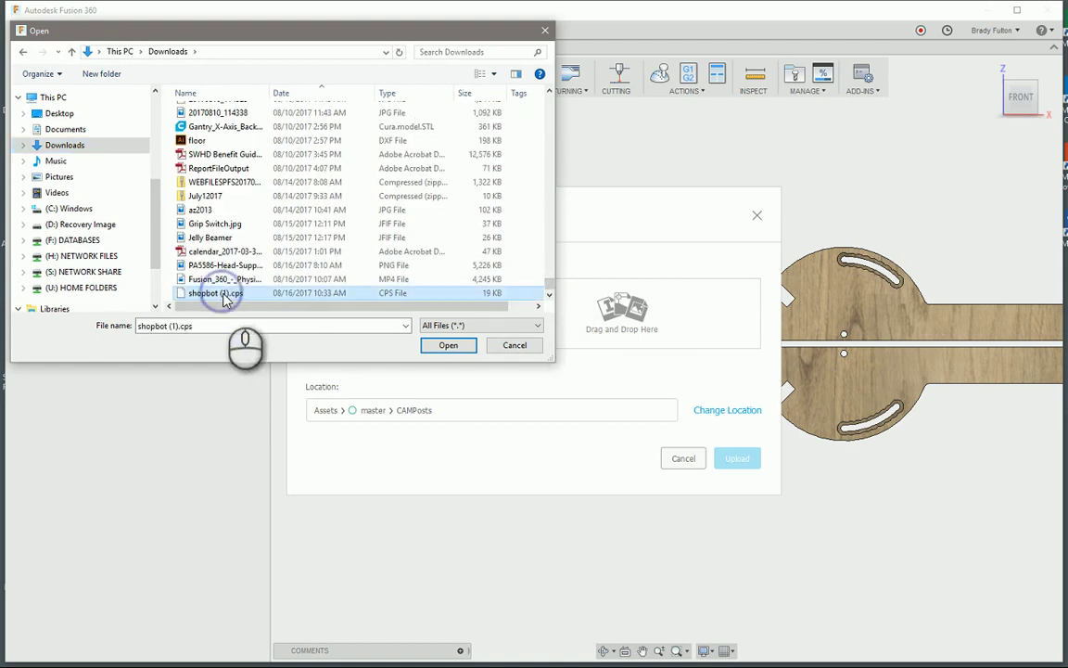
click(446, 344)
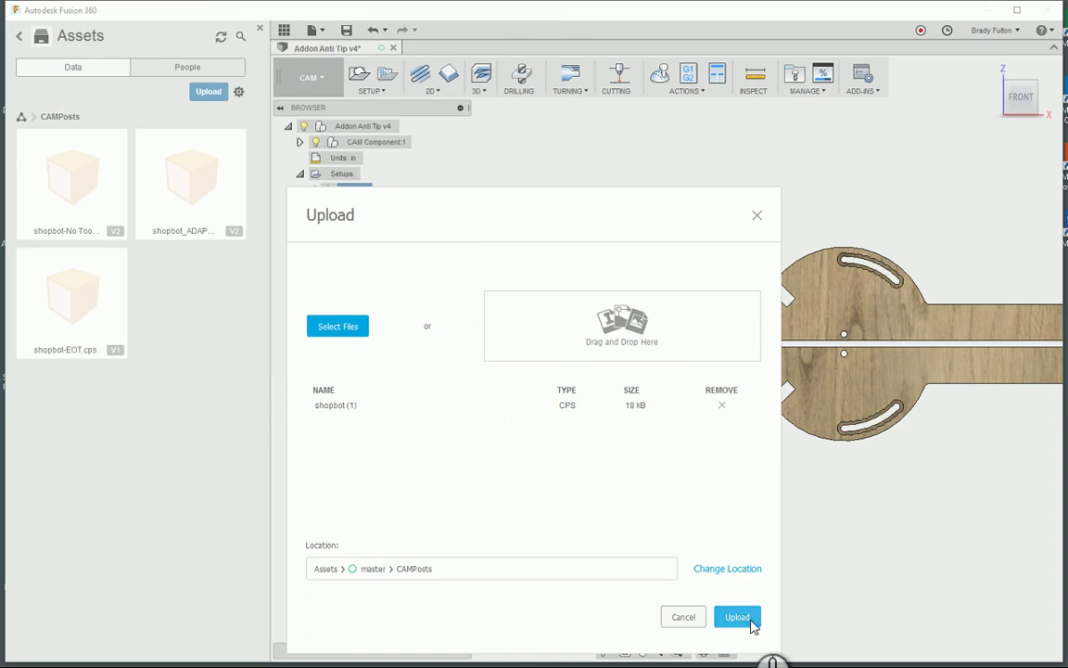
- Upload shopbot (1).cps to CAMPosts, dismiss the job status report, and hide the data panel
click(738, 616)
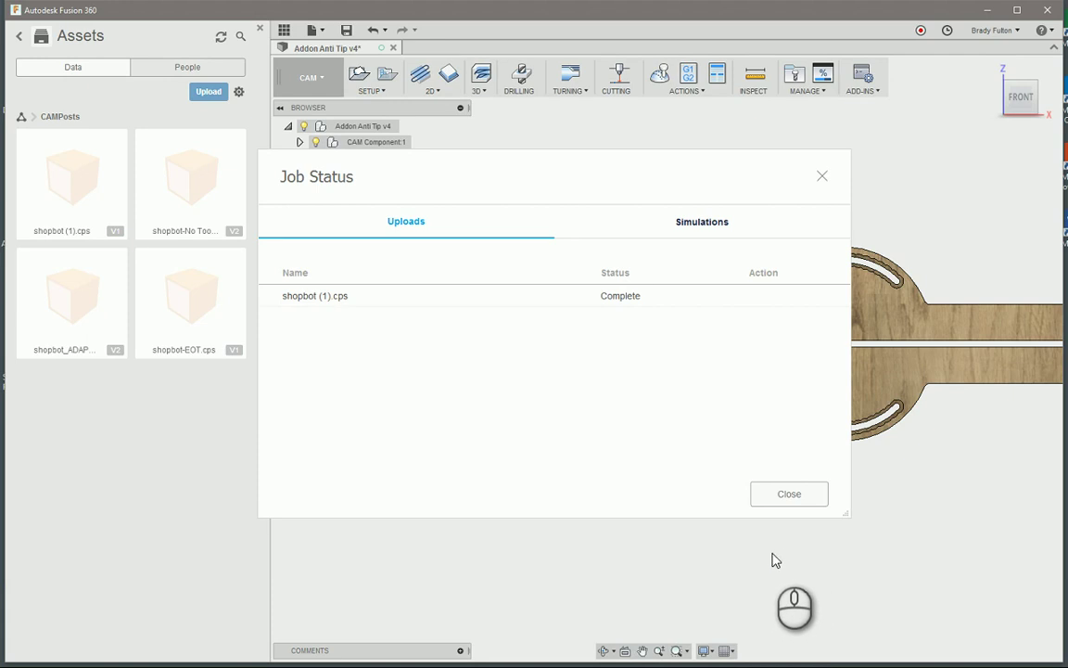
click(789, 495)
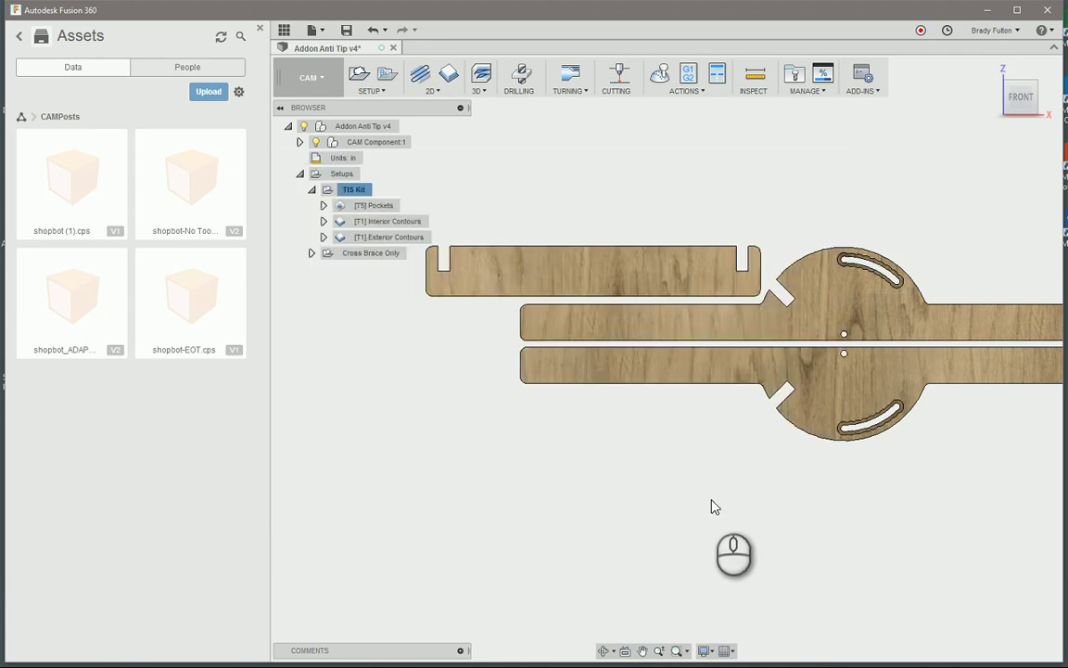
click(284, 30)
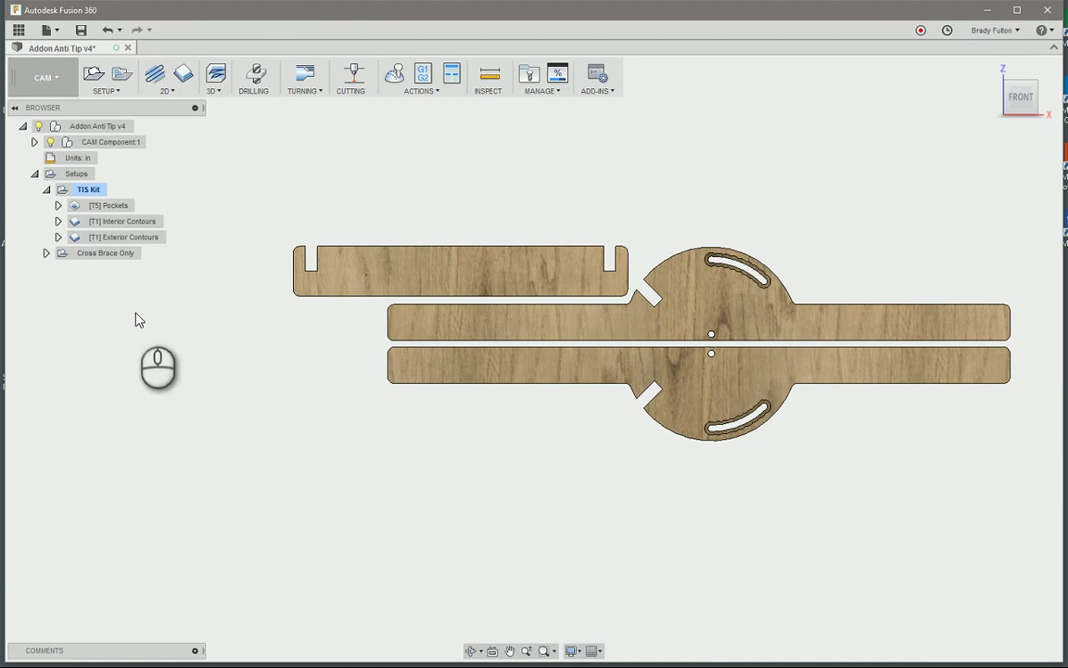
- Post-process the TIS Kit setup using the shopbot (1).cps post configuration
right_click(83, 193)
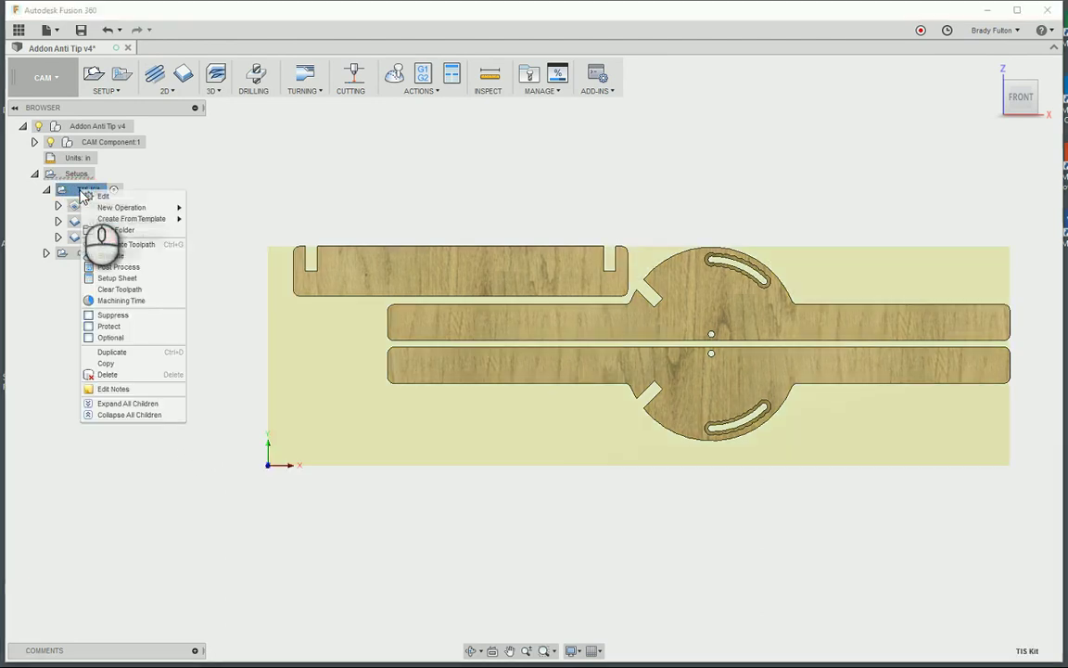
click(126, 267)
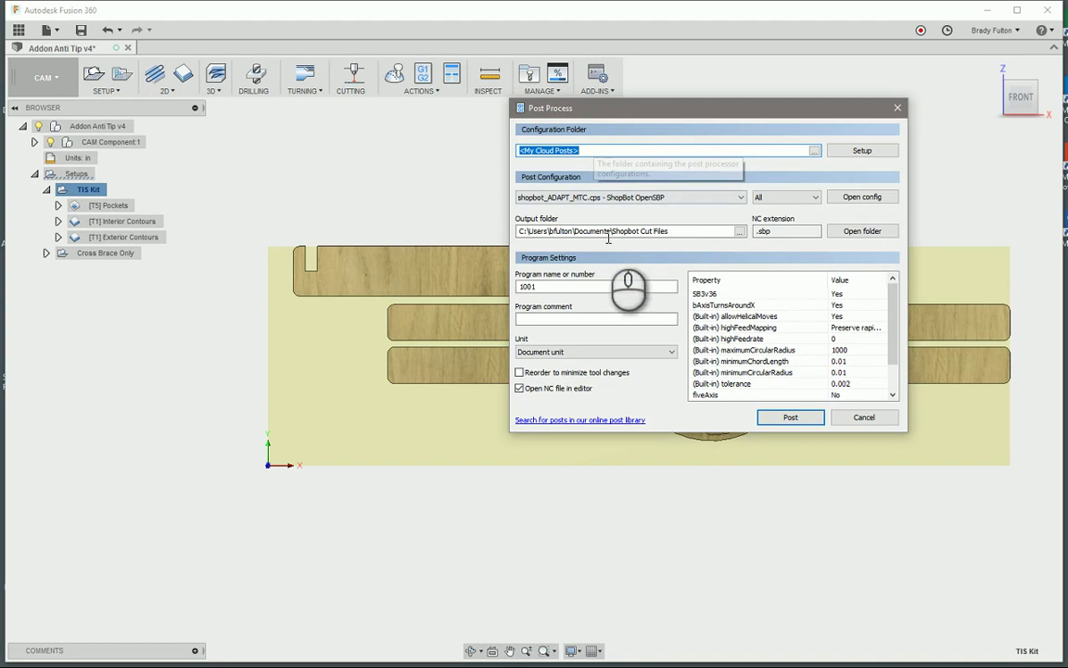
click(717, 200)
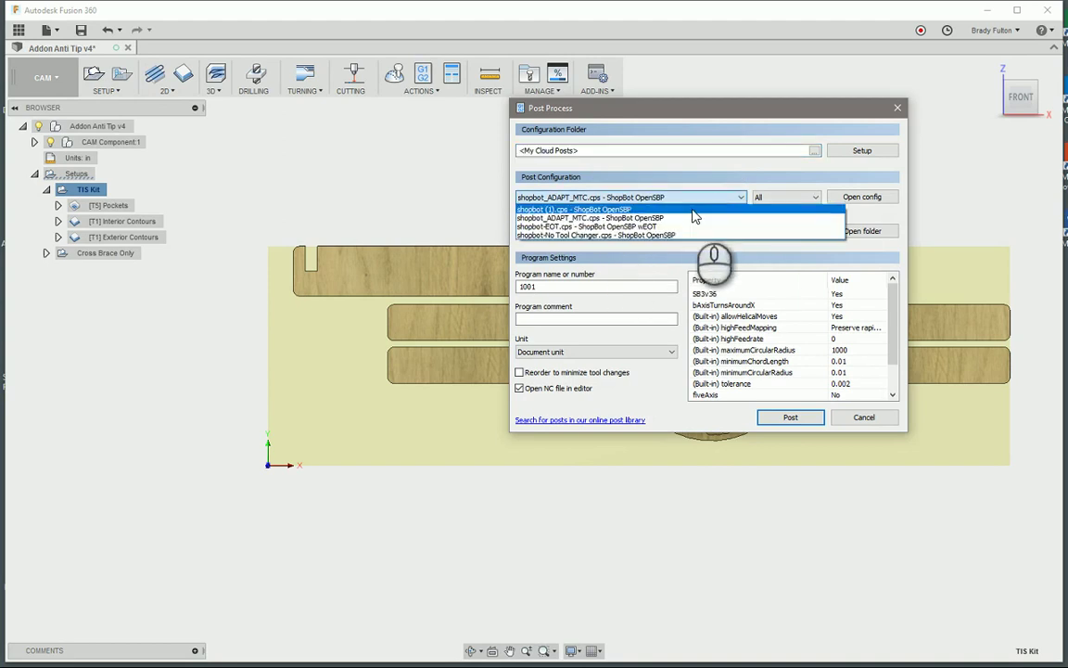
click(694, 211)
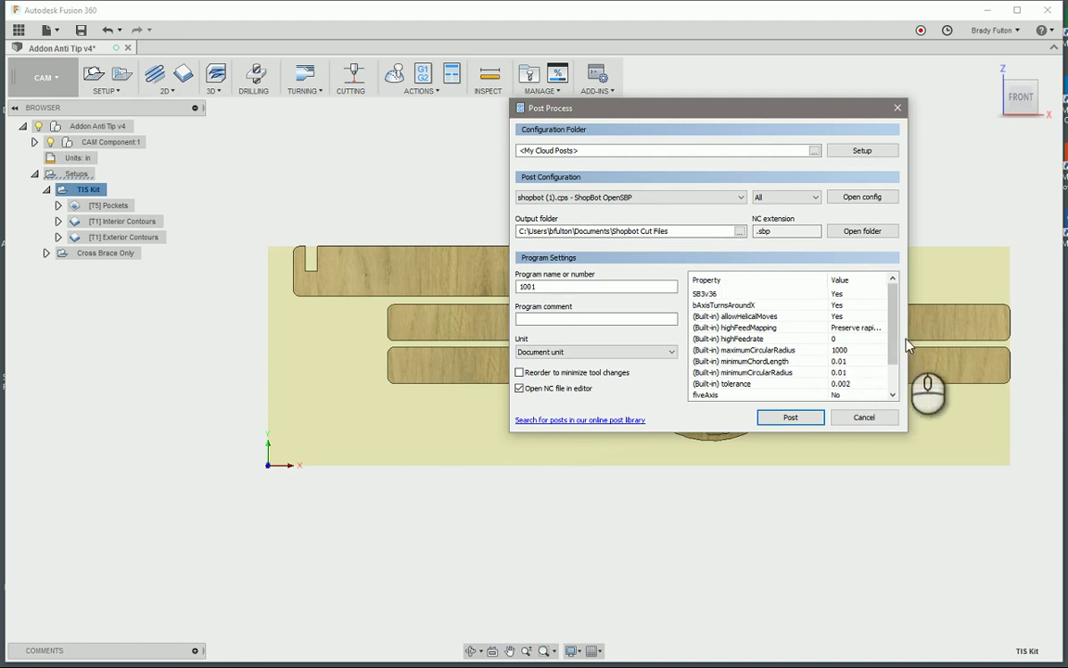
click(795, 420)
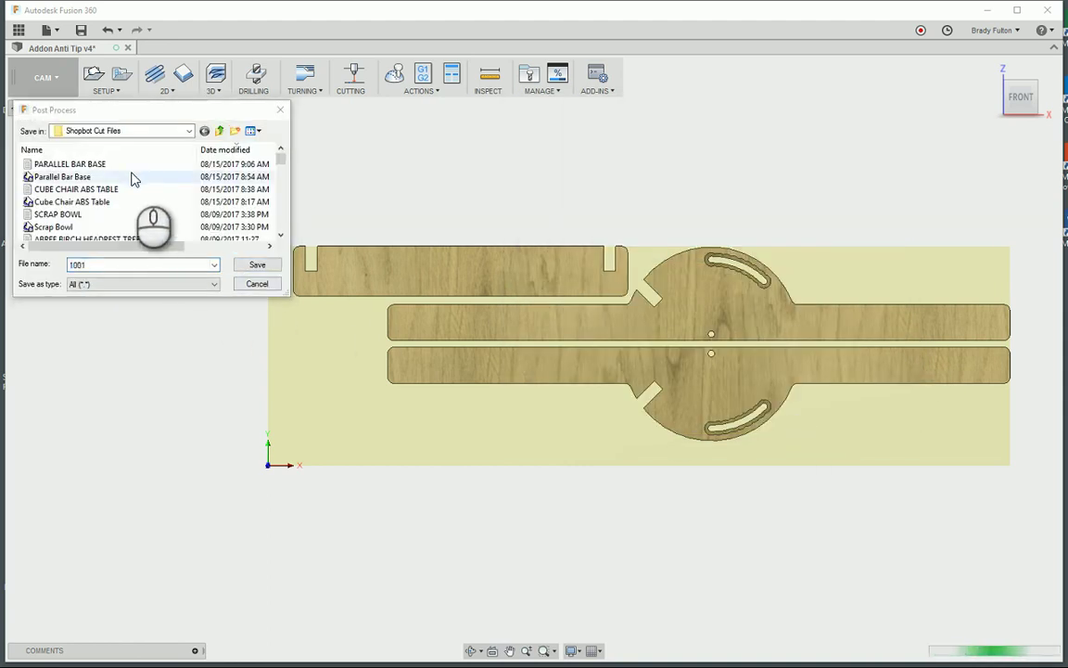
- Append '-shopbot post screencaptu' after 1001 in the cut file's name
click(122, 266)
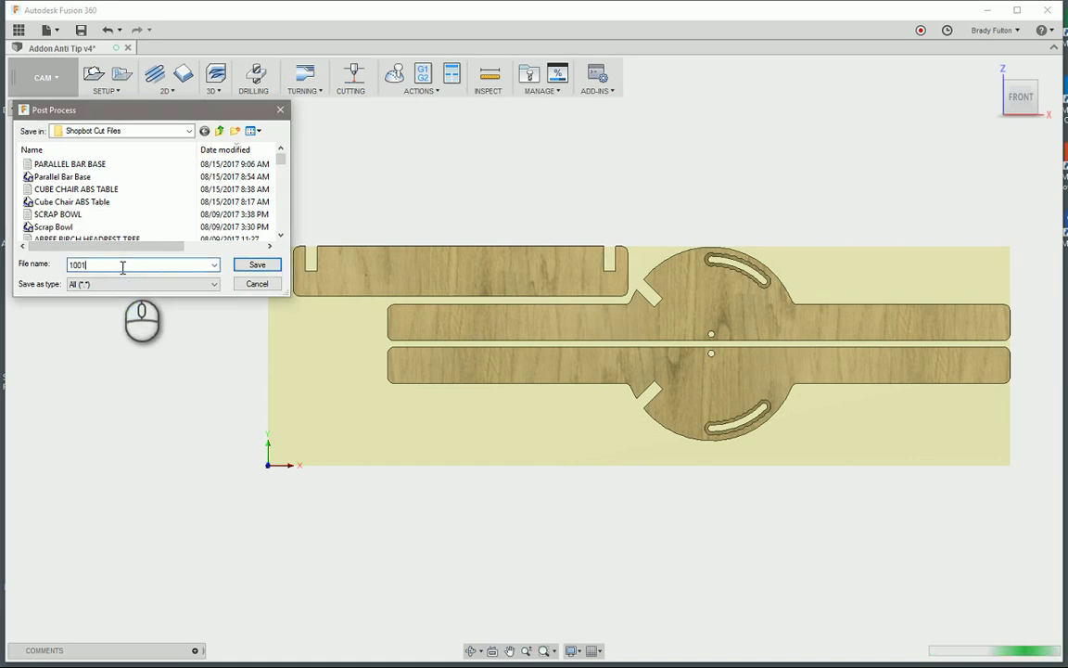
text(-)
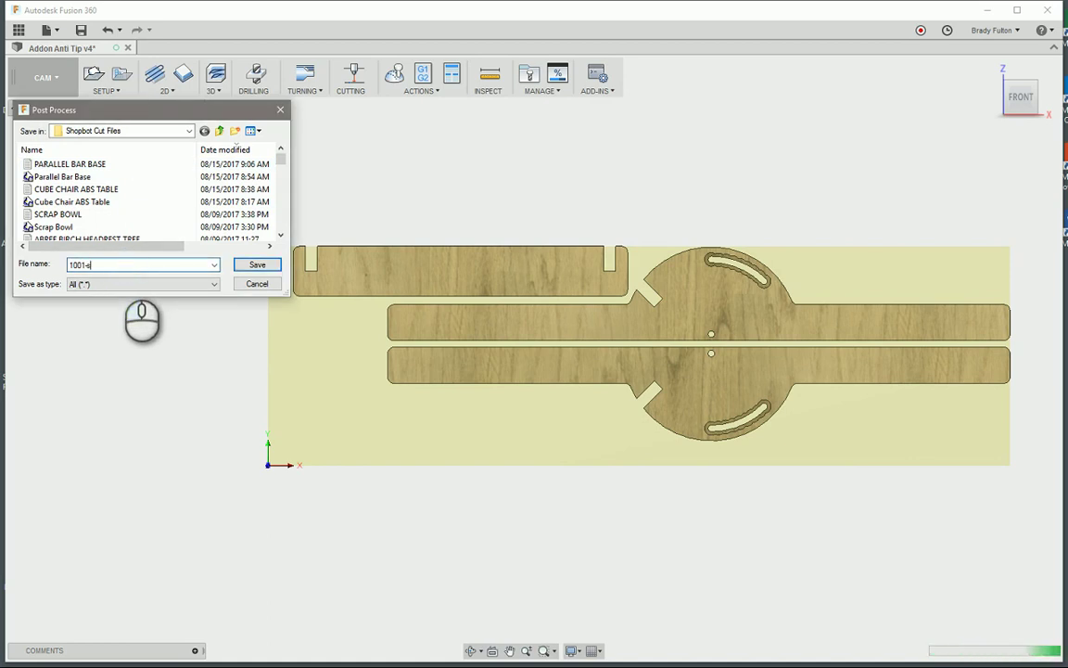
text(shopbot post screen)
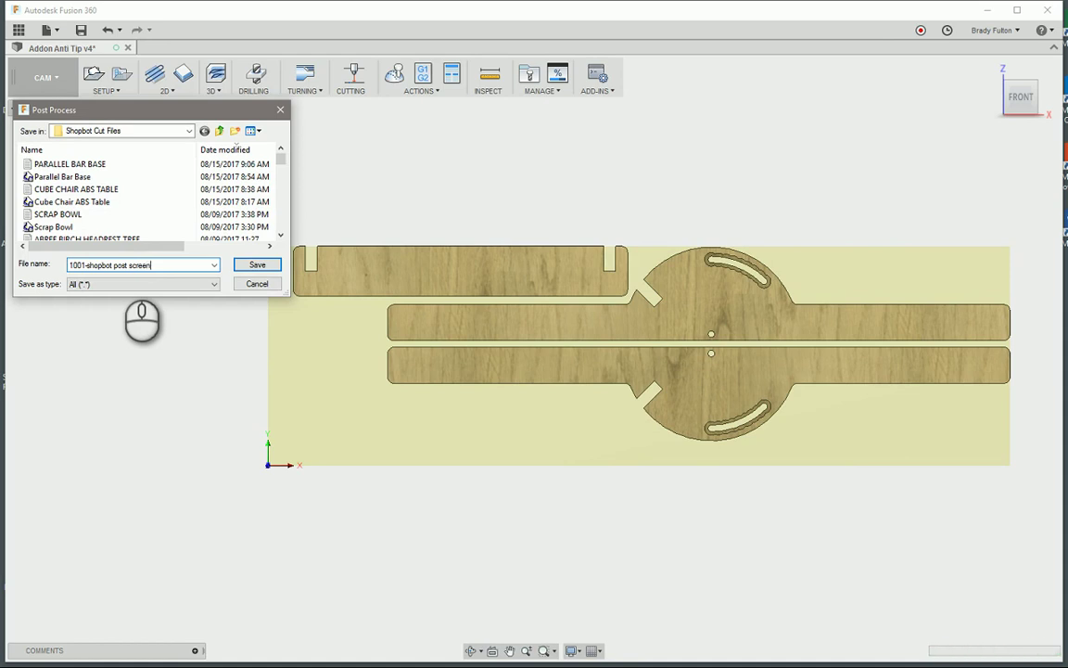
text(capture)
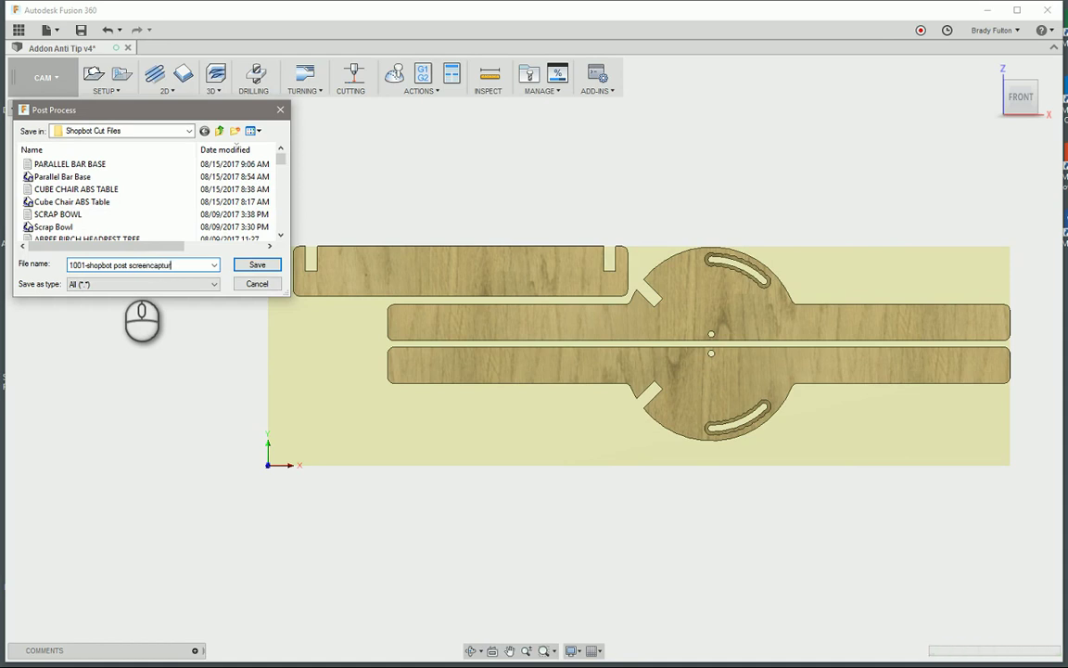